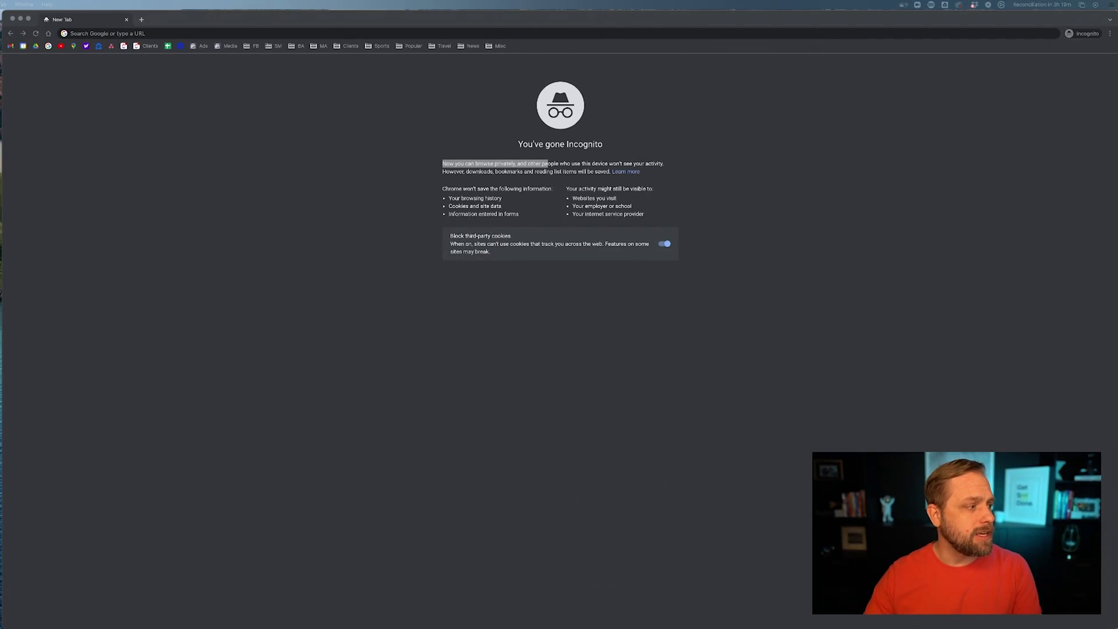
# Go to business.facebook.com in Chrome's address bar, correcting the autocompleted address.
pyautogui.click(306, 33)
pyautogui.write('busine')
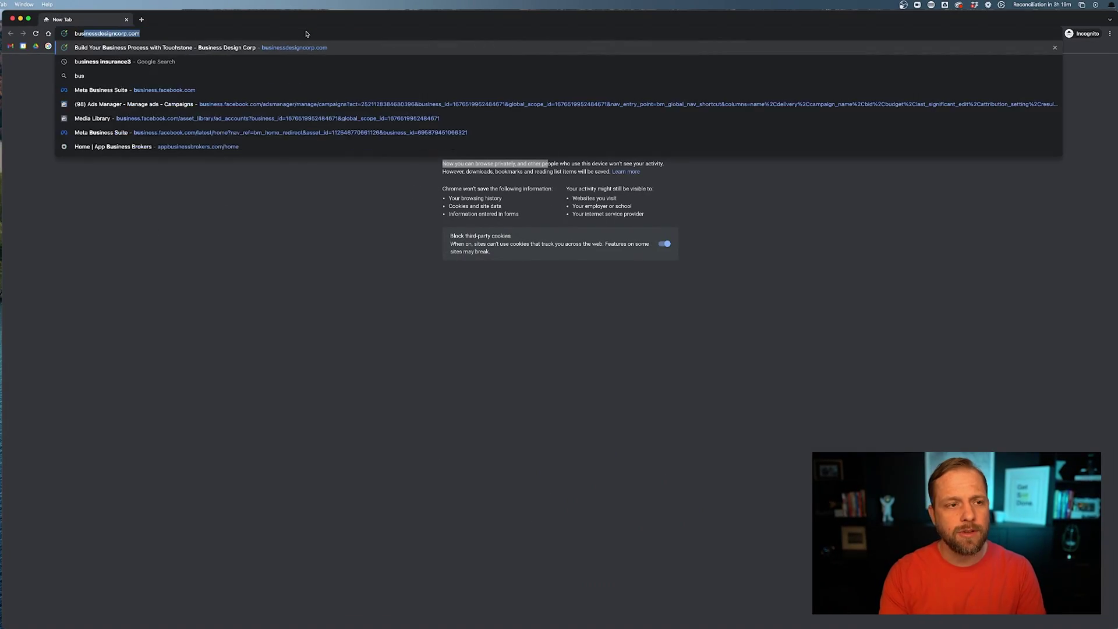
pyautogui.press('BackSpace')
pyautogui.press('BackSpace')
pyautogui.press('BackSpace')
pyautogui.press('BackSpace')
pyautogui.press('BackSpace')
pyautogui.press('BackSpace')
pyautogui.write('business')
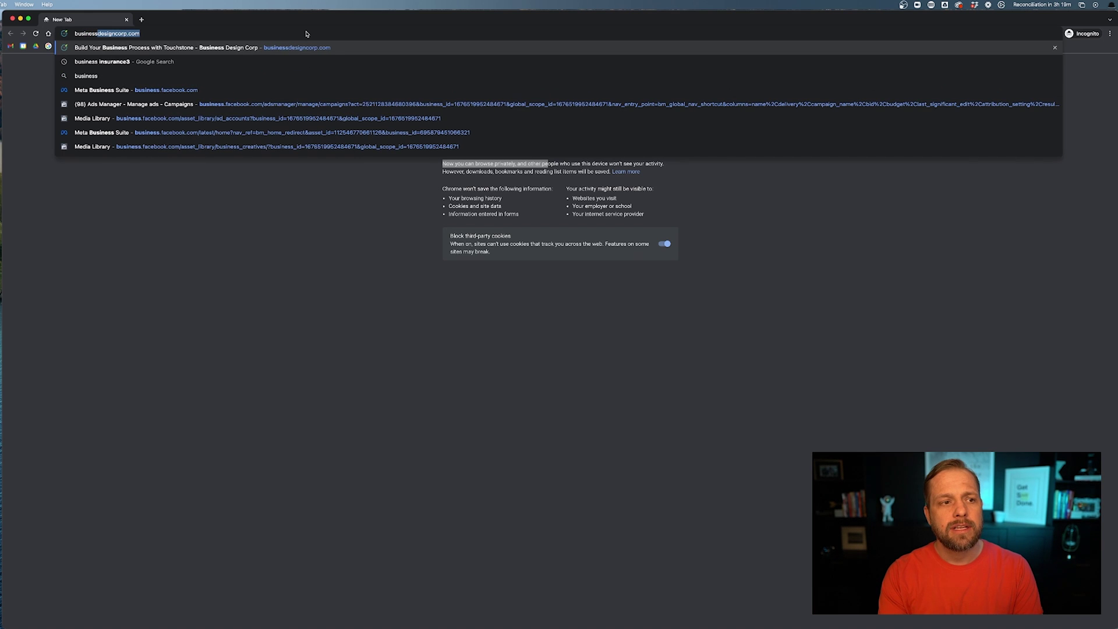
pyautogui.write('.facebook')
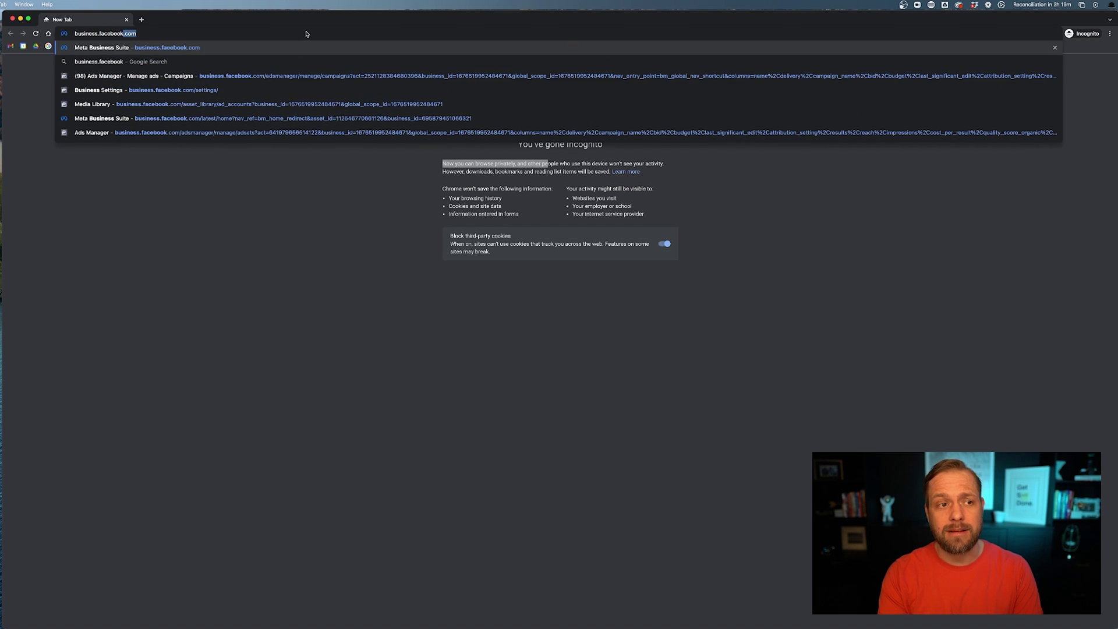
pyautogui.press('Return')
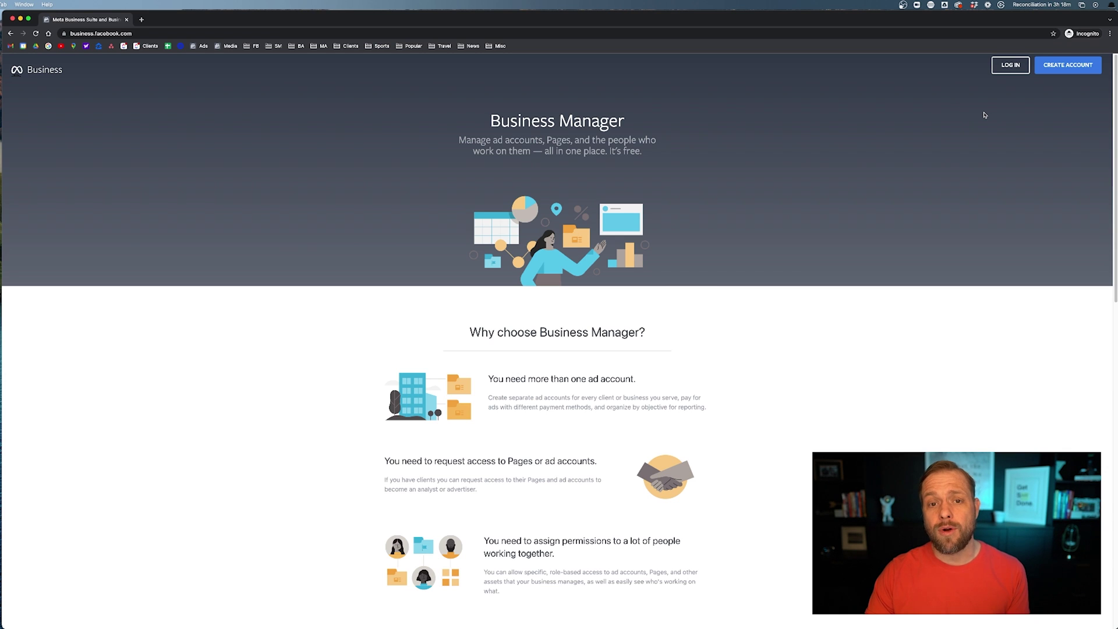
# Set aside the incognito create-account window and open Funky Monkey Skateshop's business settings.
pyautogui.click(1061, 72)
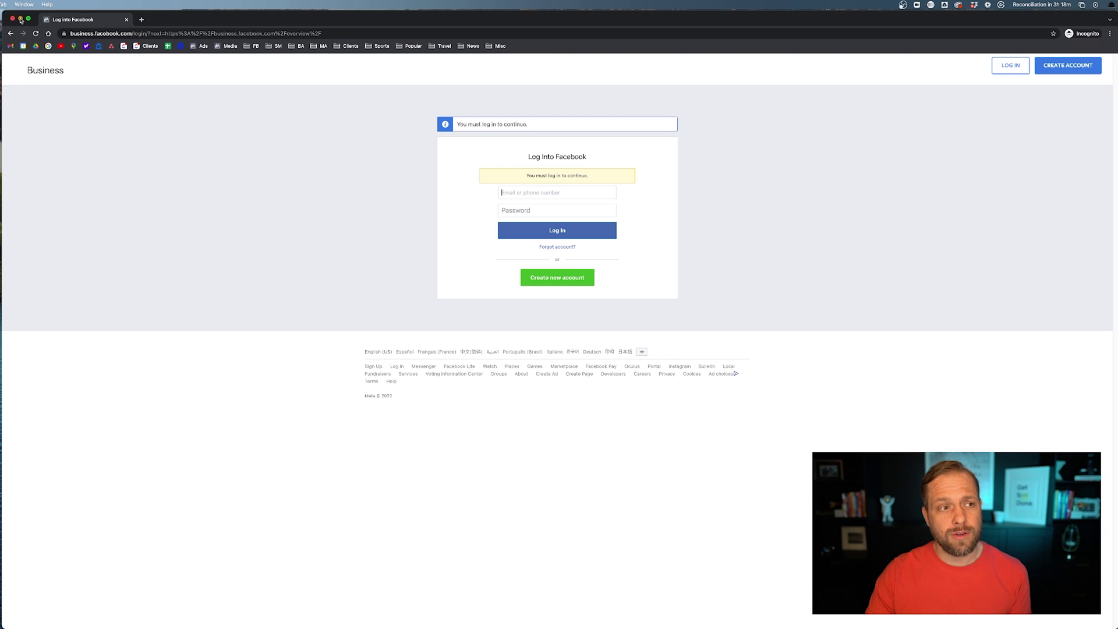
pyautogui.click(21, 19)
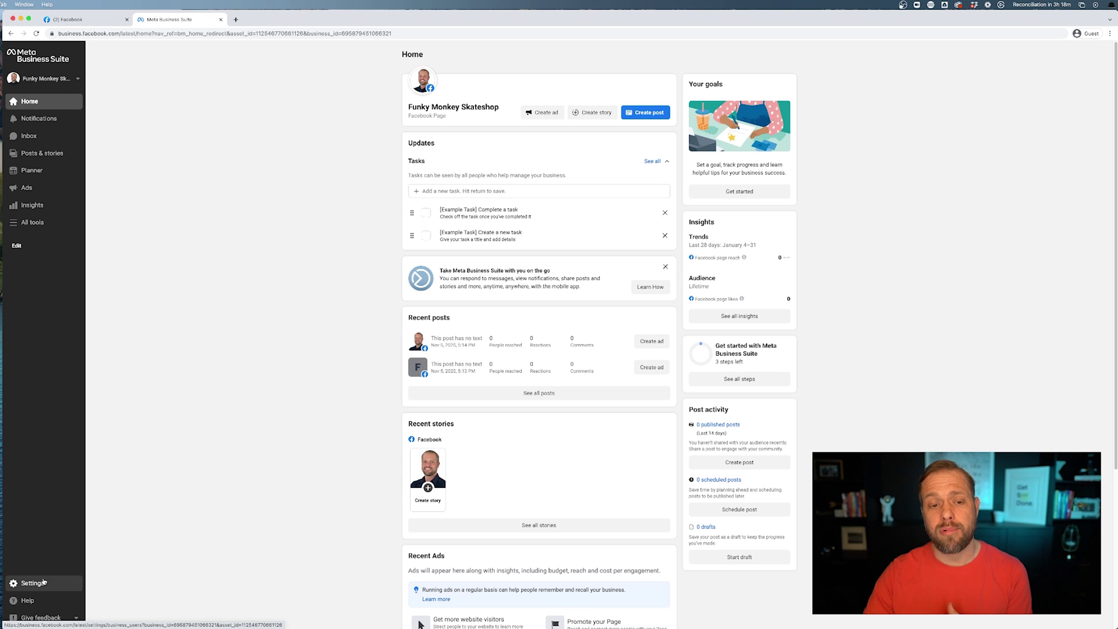
pyautogui.click(43, 581)
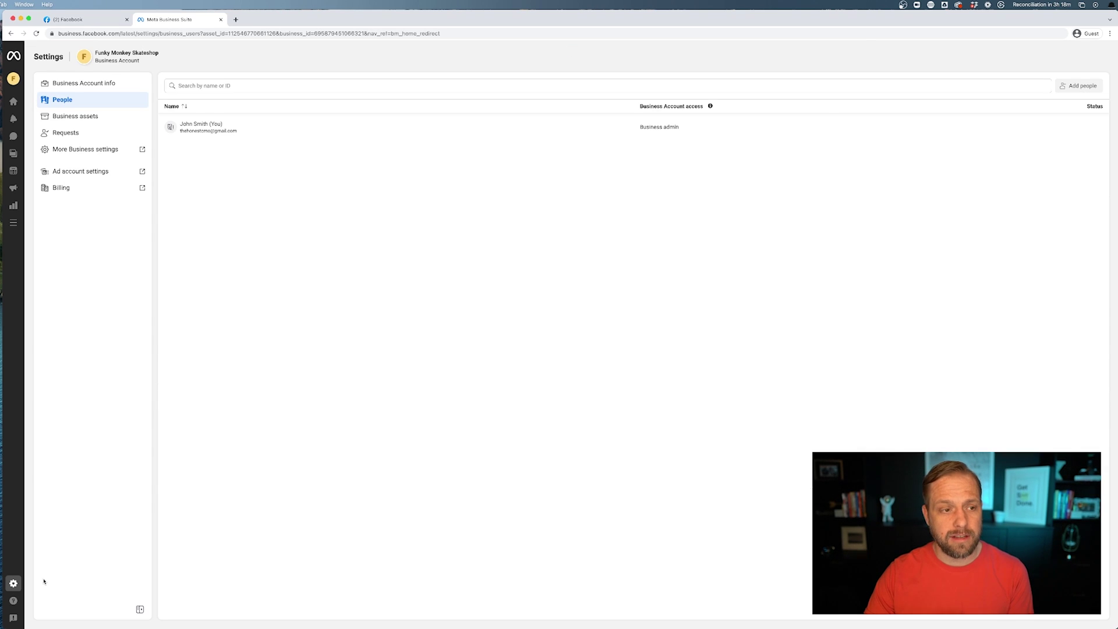
# Open the full business settings in a new tab.
pyautogui.click(88, 149)
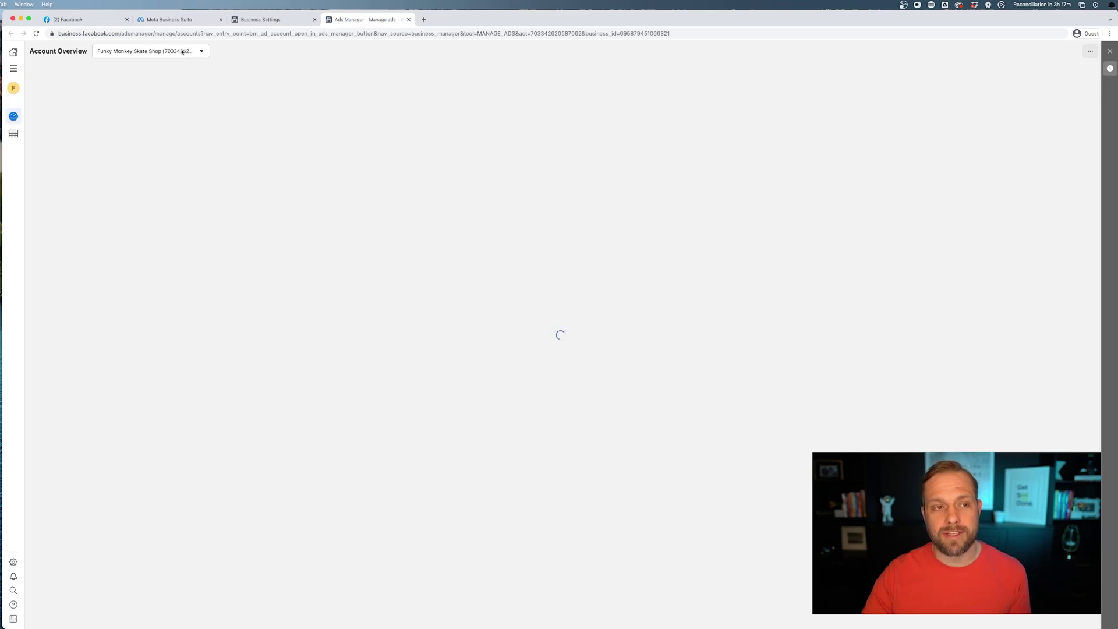
# Dismiss the Ads Manager welcome pop-up, check the ad account list, then return to People.
pyautogui.press('Escape')
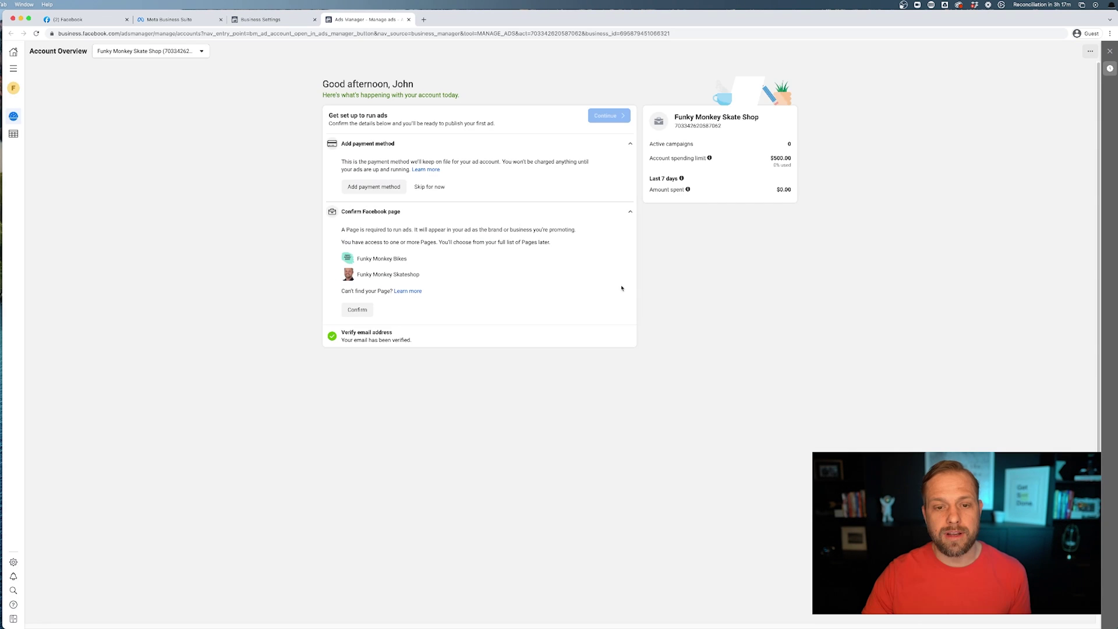
pyautogui.click(189, 57)
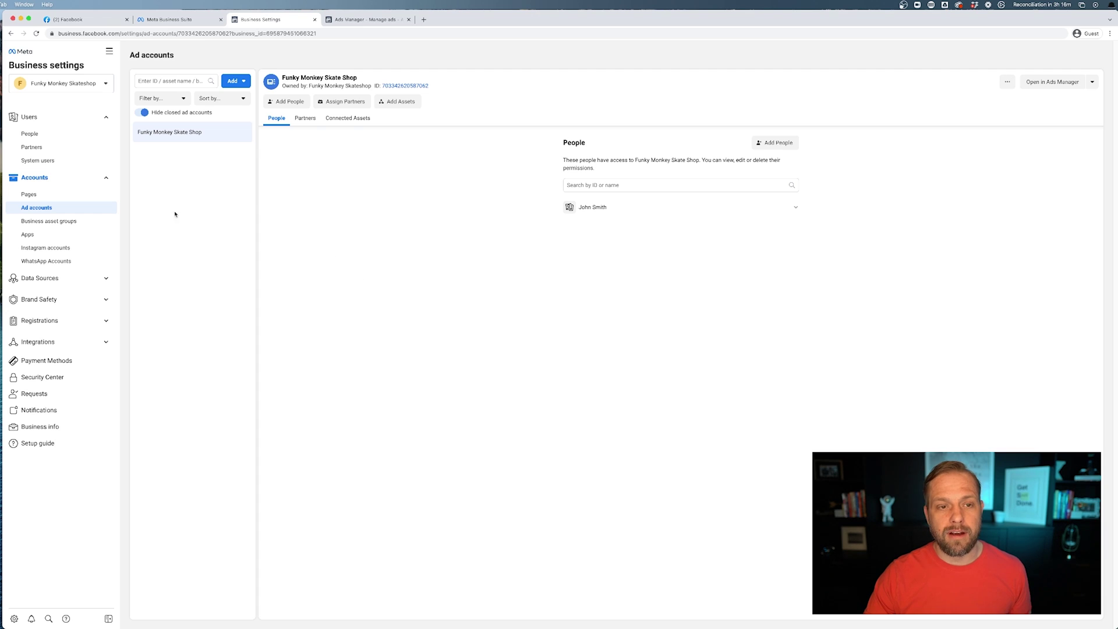
pyautogui.click(69, 133)
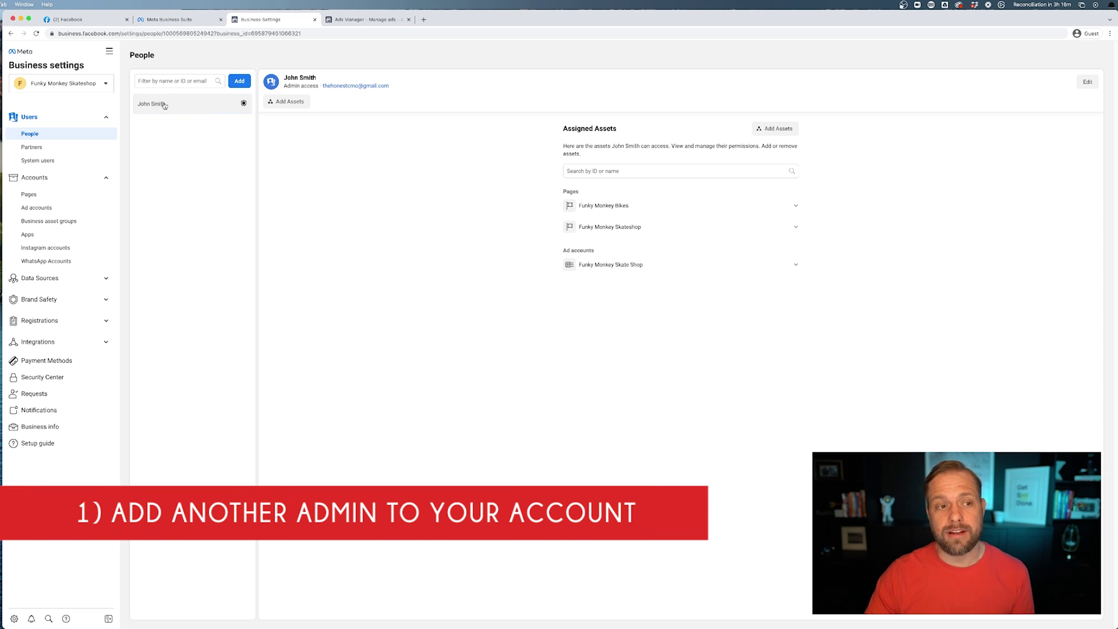
# Start an Invite People invitation with Admin access for a new person.
pyautogui.click(237, 83)
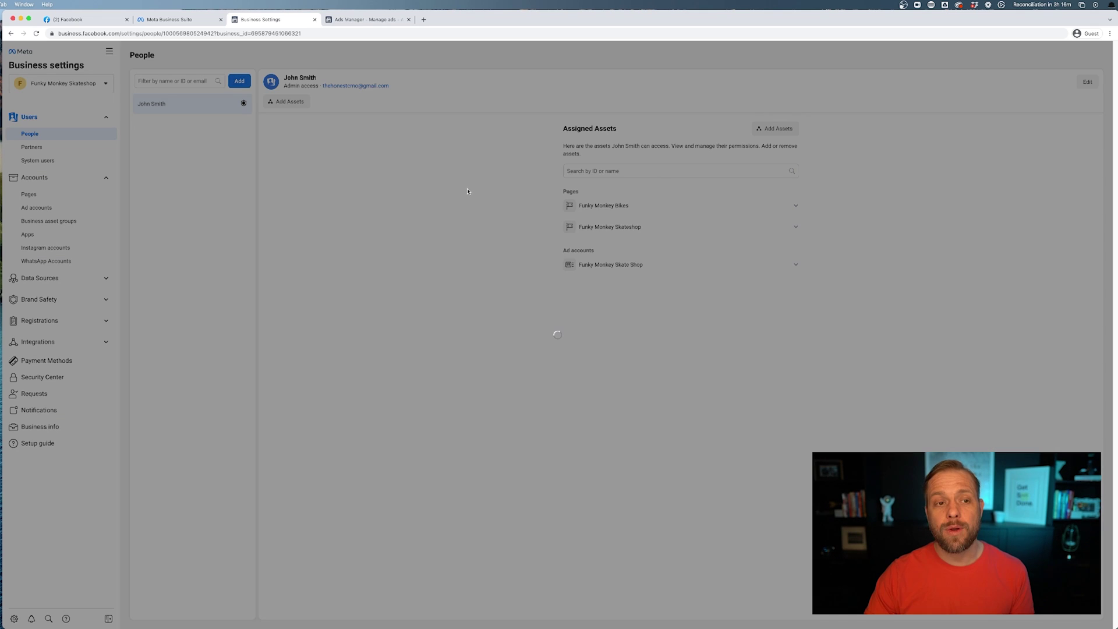
pyautogui.click(540, 217)
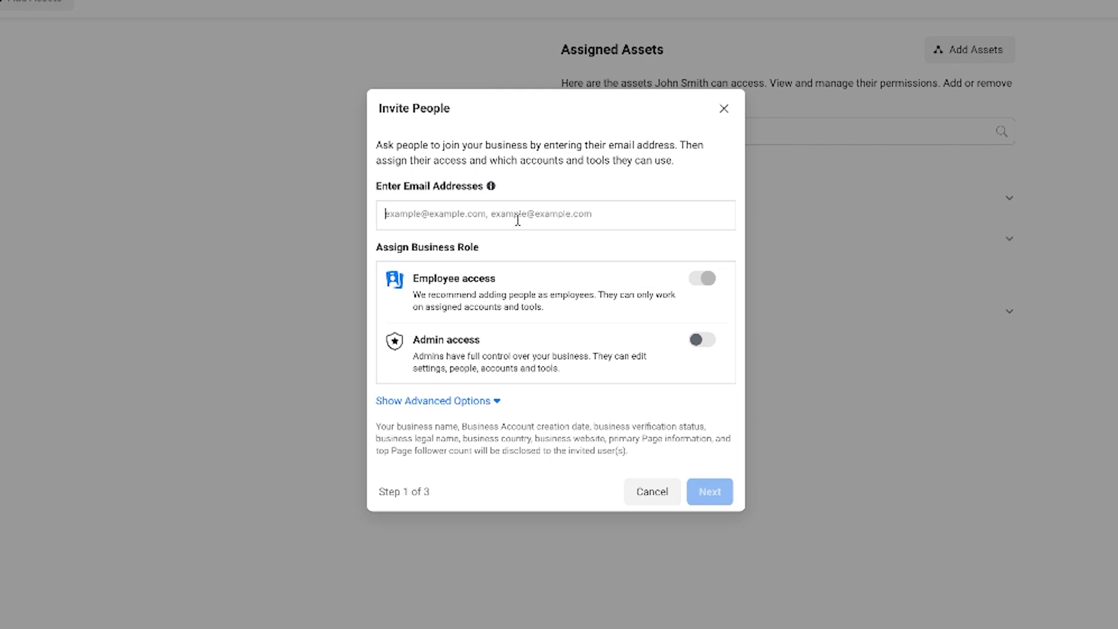
pyautogui.click(707, 346)
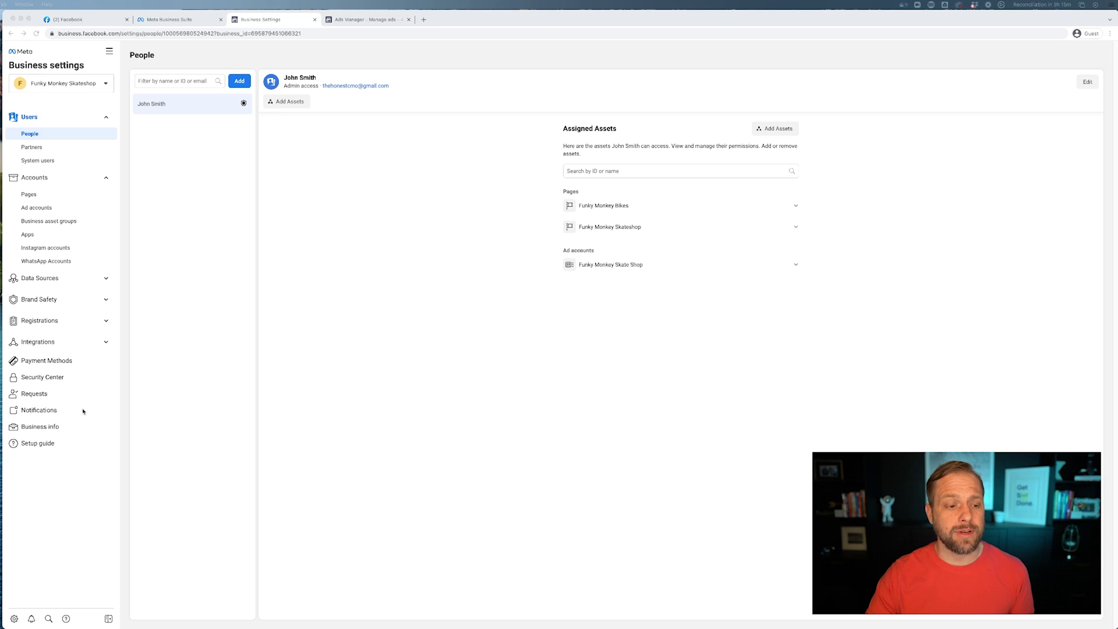
# Under Business info, leave the Two-factor authentication requirement set to Everyone.
pyautogui.click(62, 427)
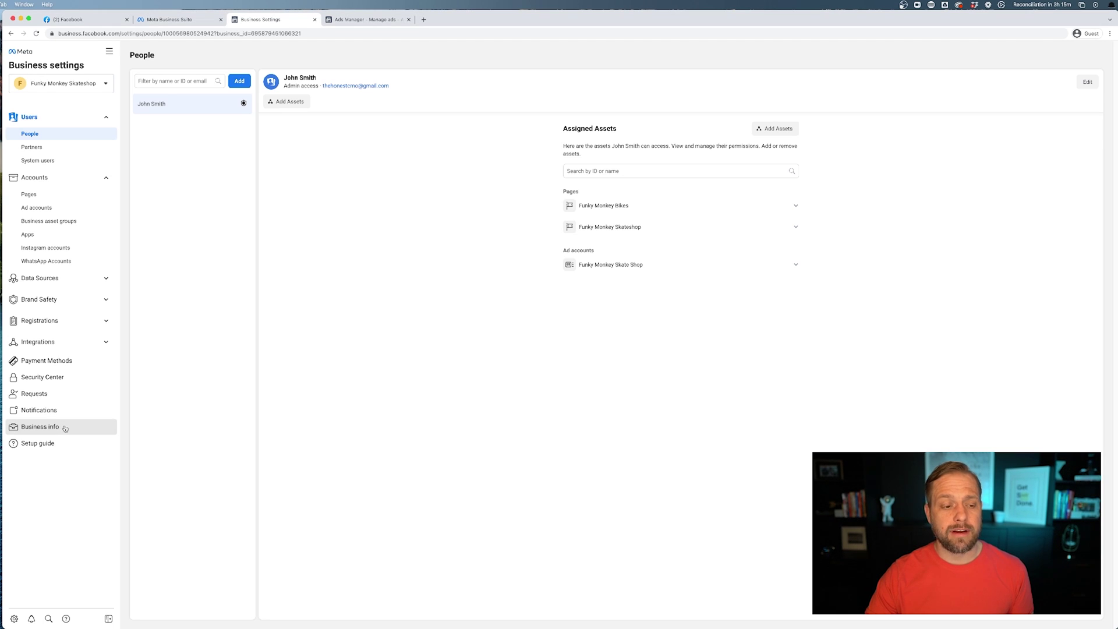
pyautogui.click(68, 431)
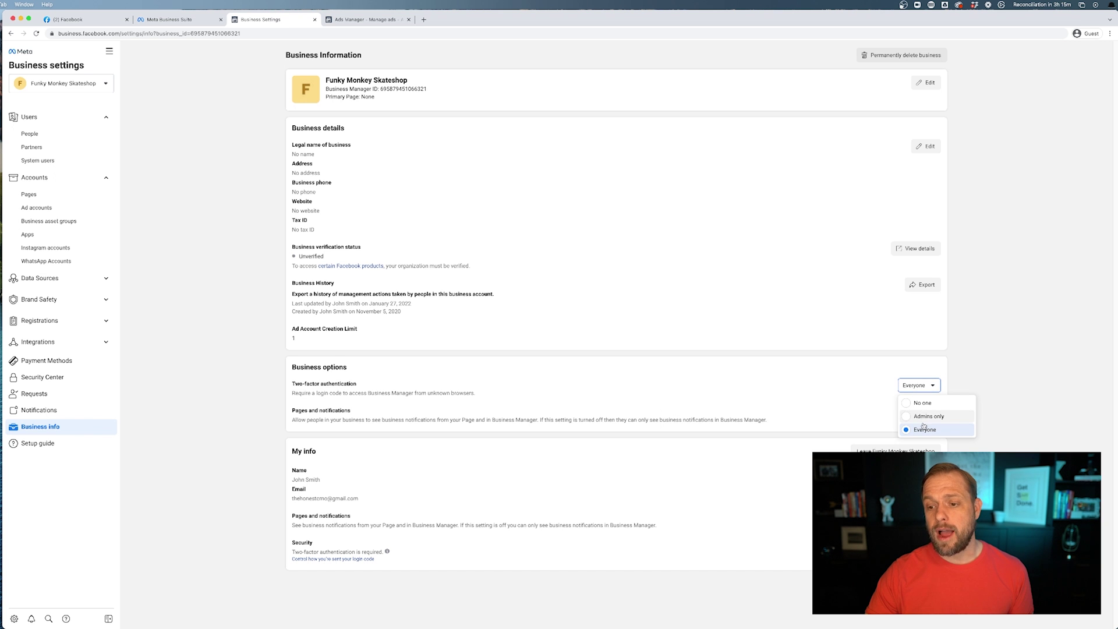
pyautogui.click(925, 430)
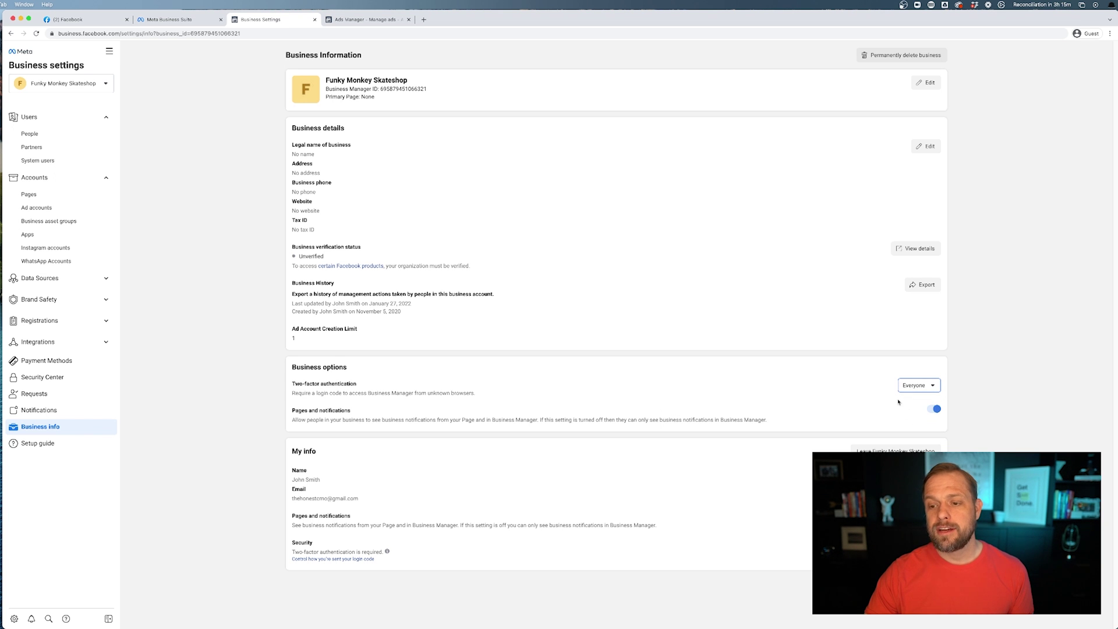
pyautogui.click(914, 386)
pyautogui.click(850, 412)
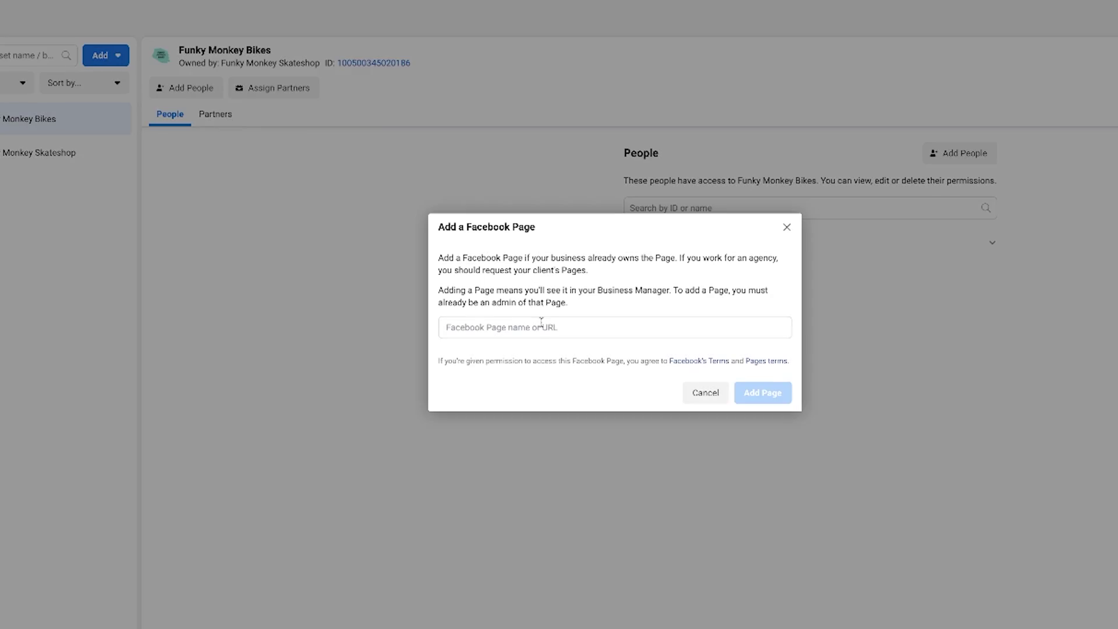
# Search 'brandarrow' in the Add a Facebook Page dialog, then close it without adding.
pyautogui.write('brandarrow')
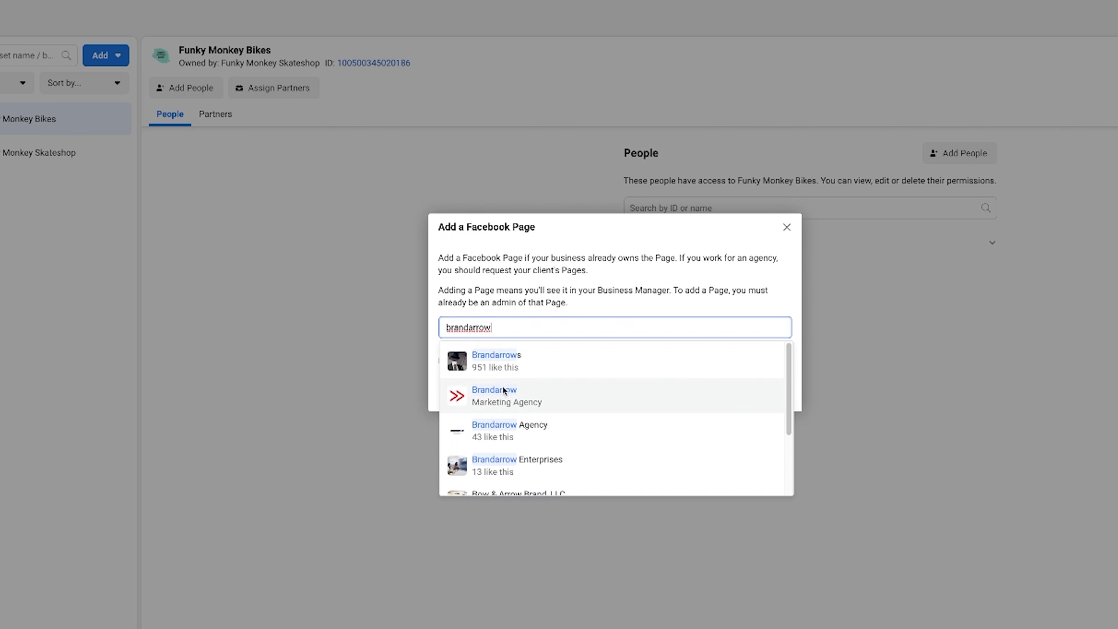
pyautogui.click(720, 259)
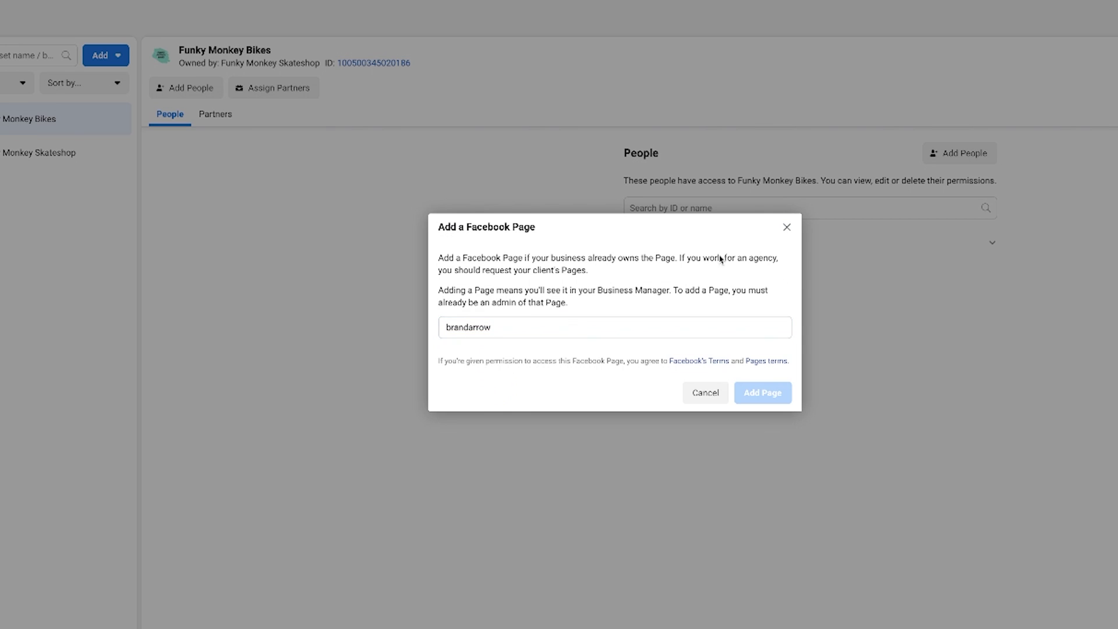
pyautogui.click(787, 227)
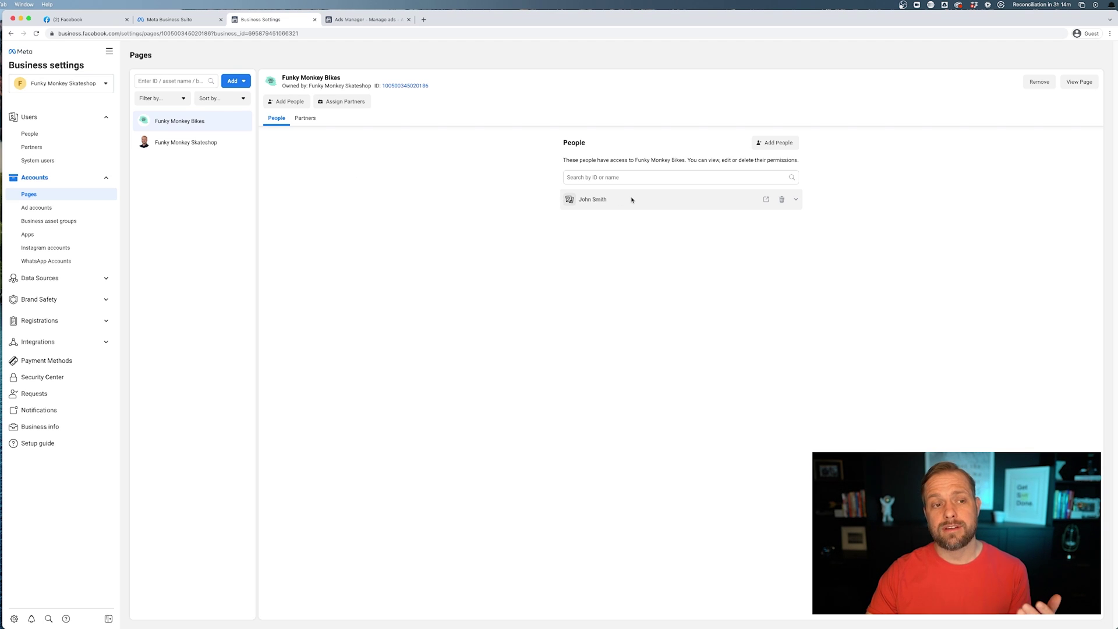
# Review the admin's full Manage Page permissions on Funky Monkey Bikes, leaving Add People unused.
pyautogui.click(674, 202)
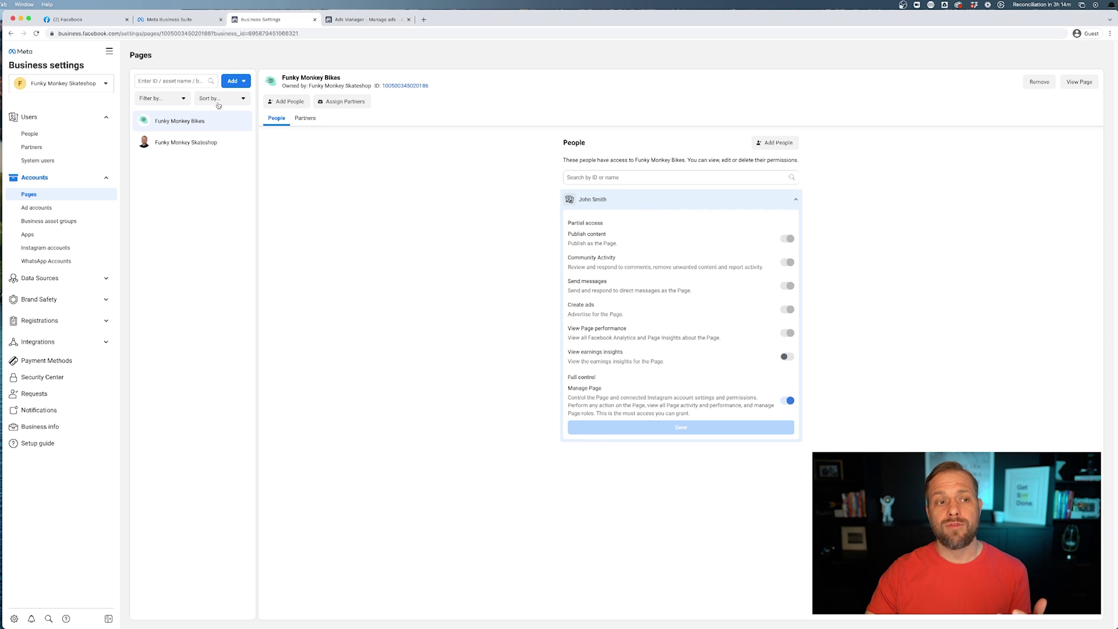
pyautogui.click(774, 142)
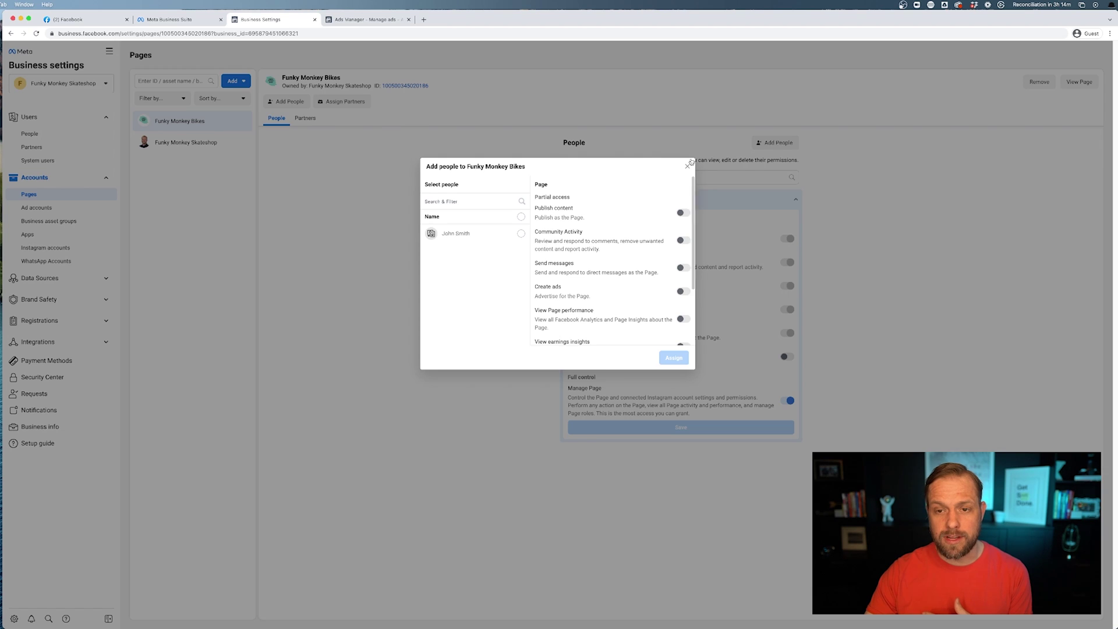
pyautogui.click(687, 166)
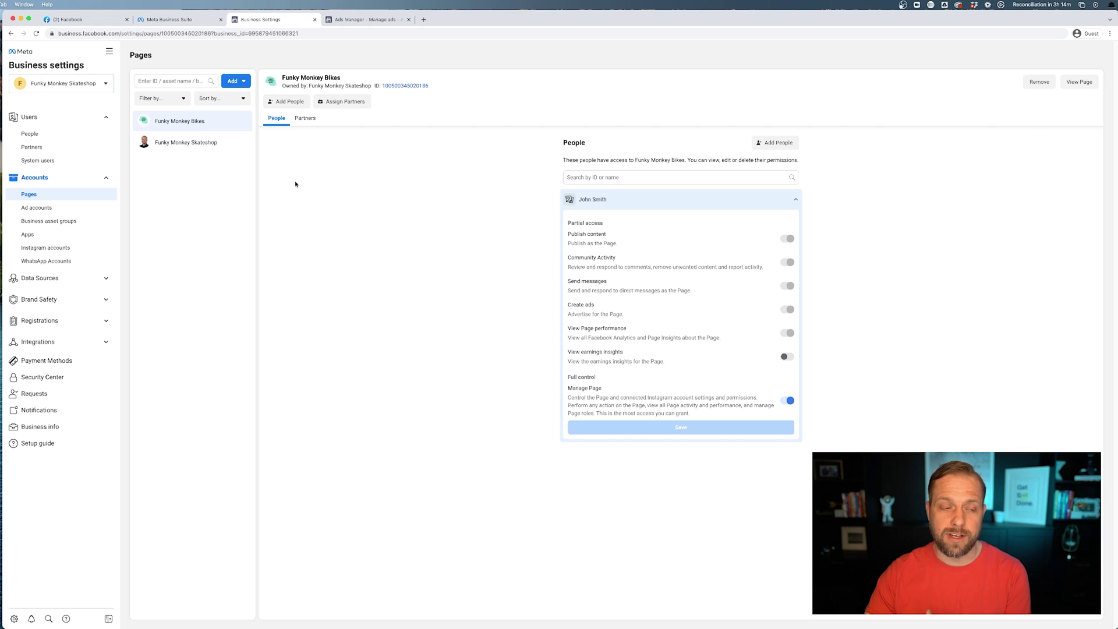
pyautogui.click(64, 205)
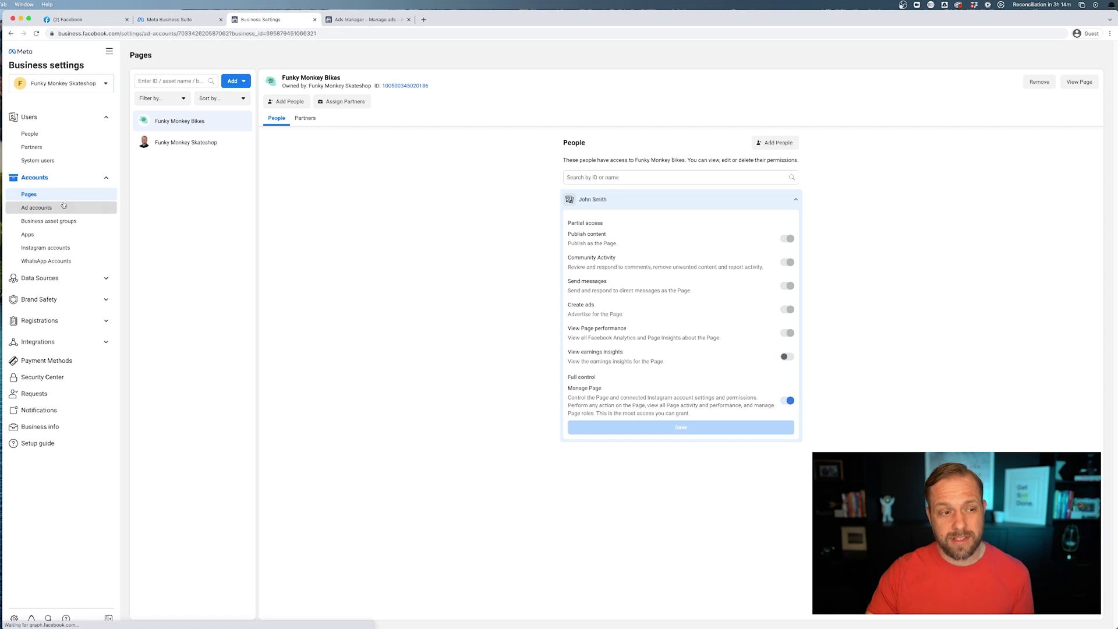
pyautogui.click(233, 81)
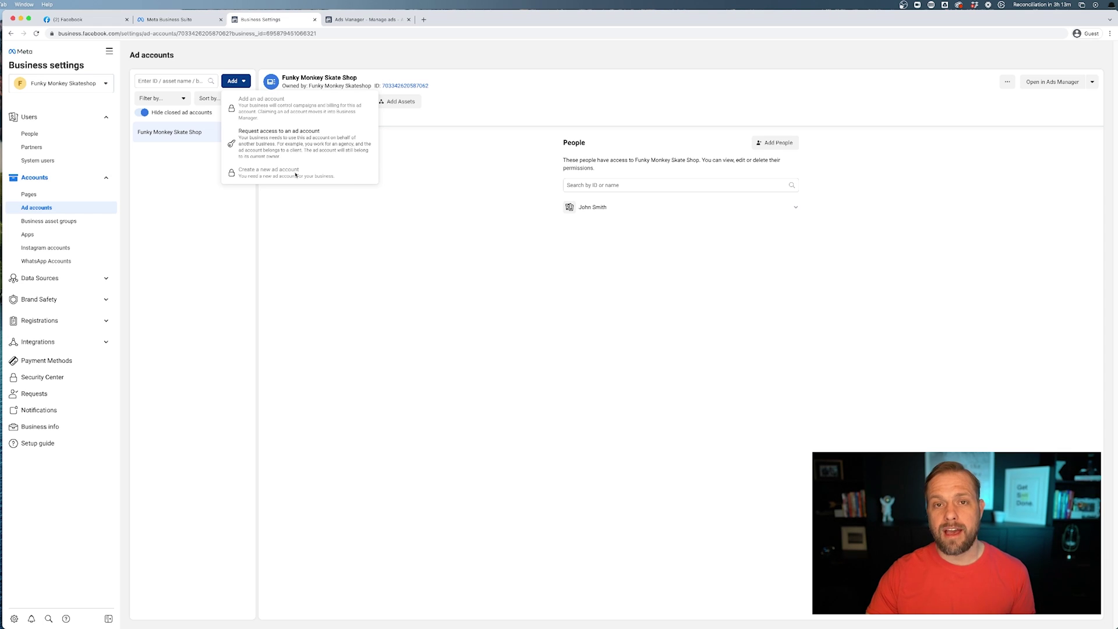
pyautogui.click(343, 231)
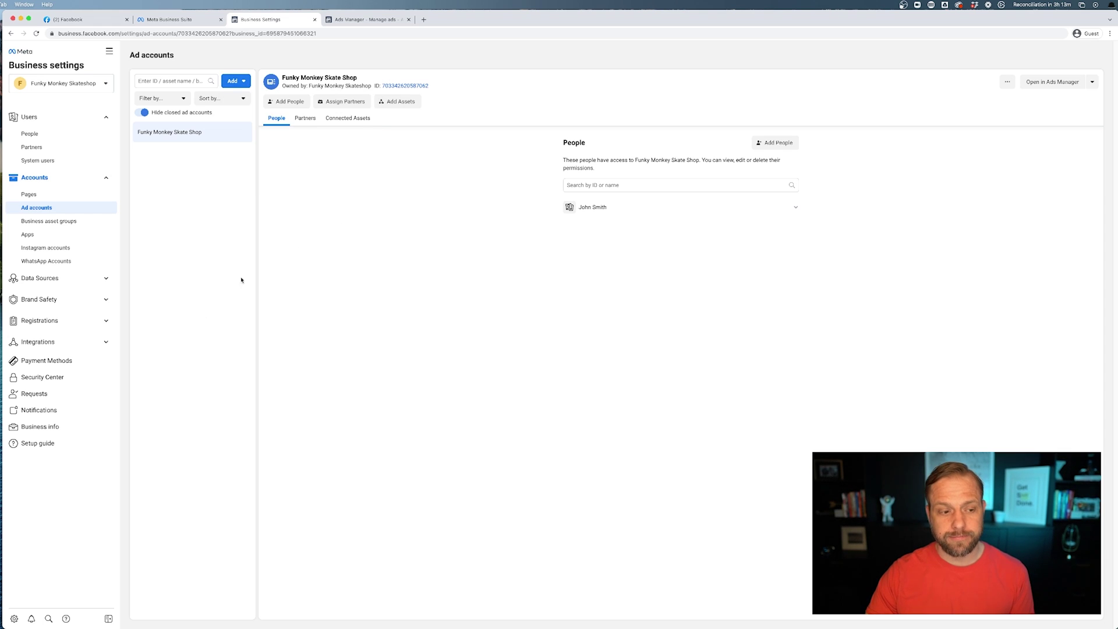
pyautogui.click(71, 428)
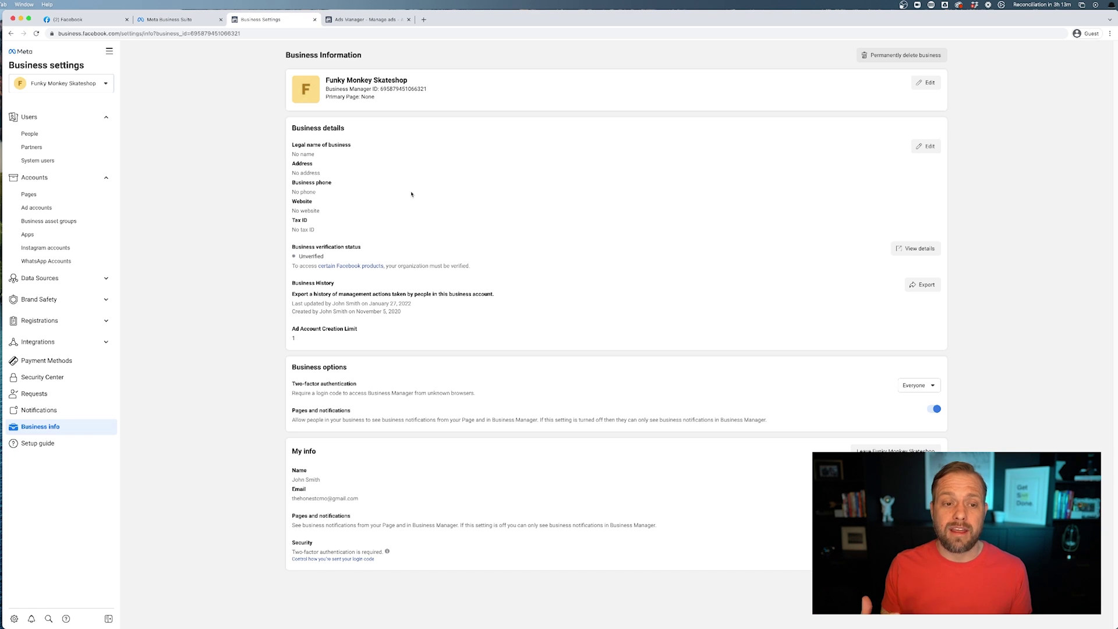
# Return to the Ad accounts page.
pyautogui.click(93, 207)
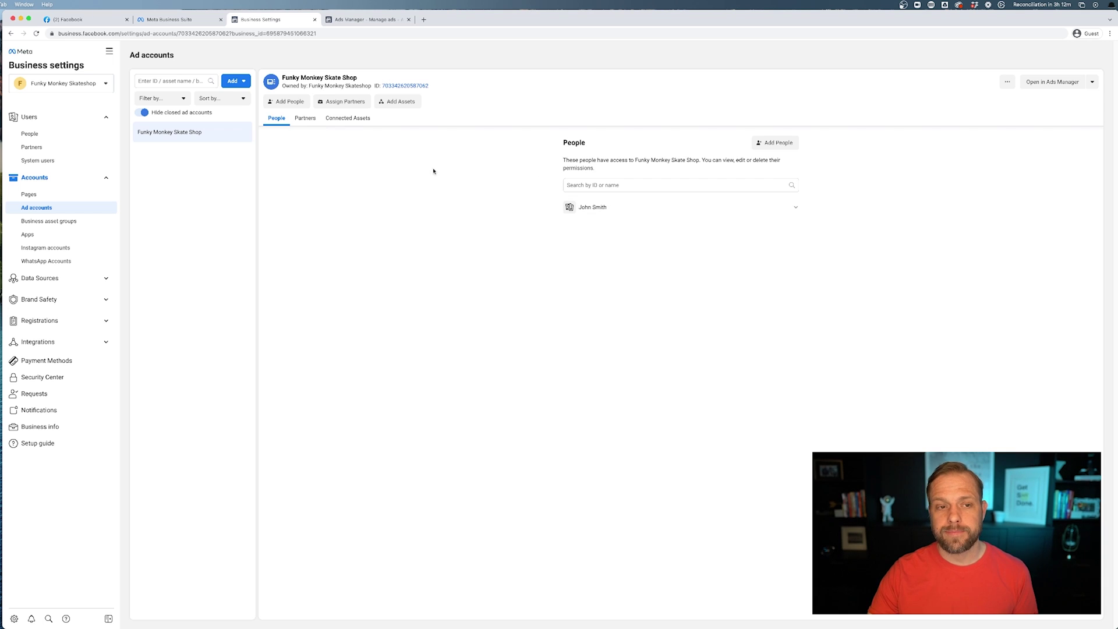
# Open the Funky Monkey Skate Shop ad account in Ads Manager, then return to Business Settings.
pyautogui.click(781, 142)
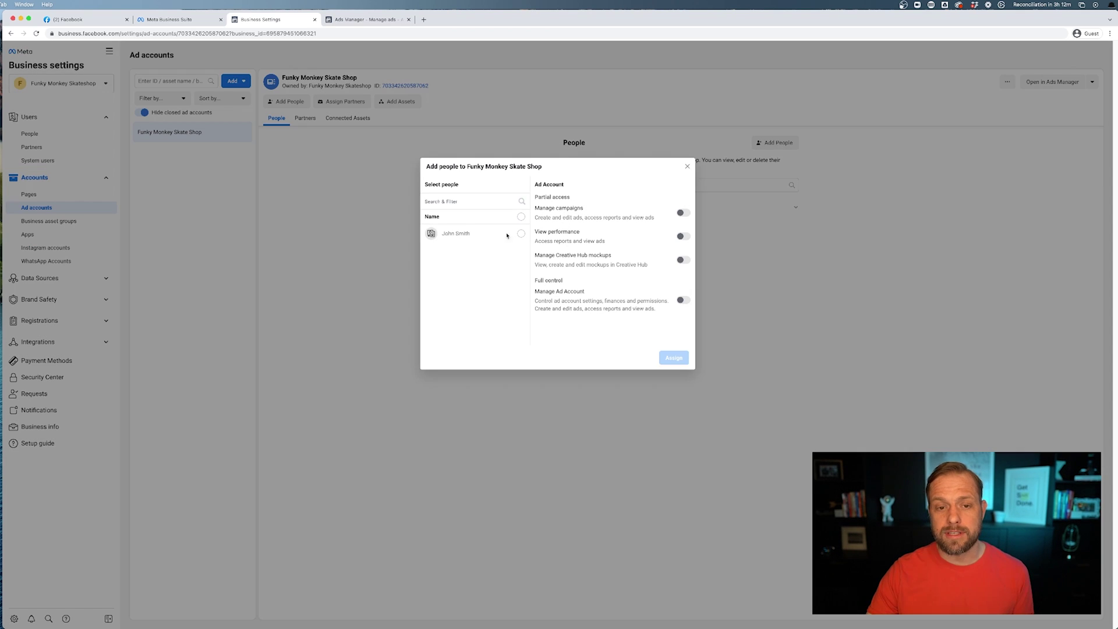
pyautogui.click(688, 167)
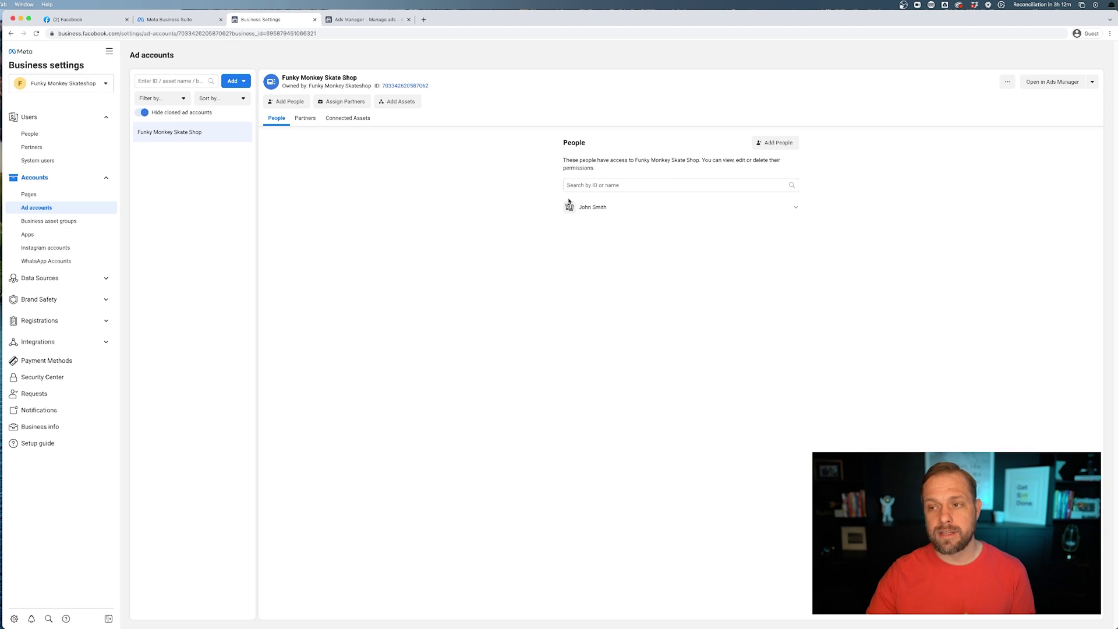
pyautogui.click(1053, 82)
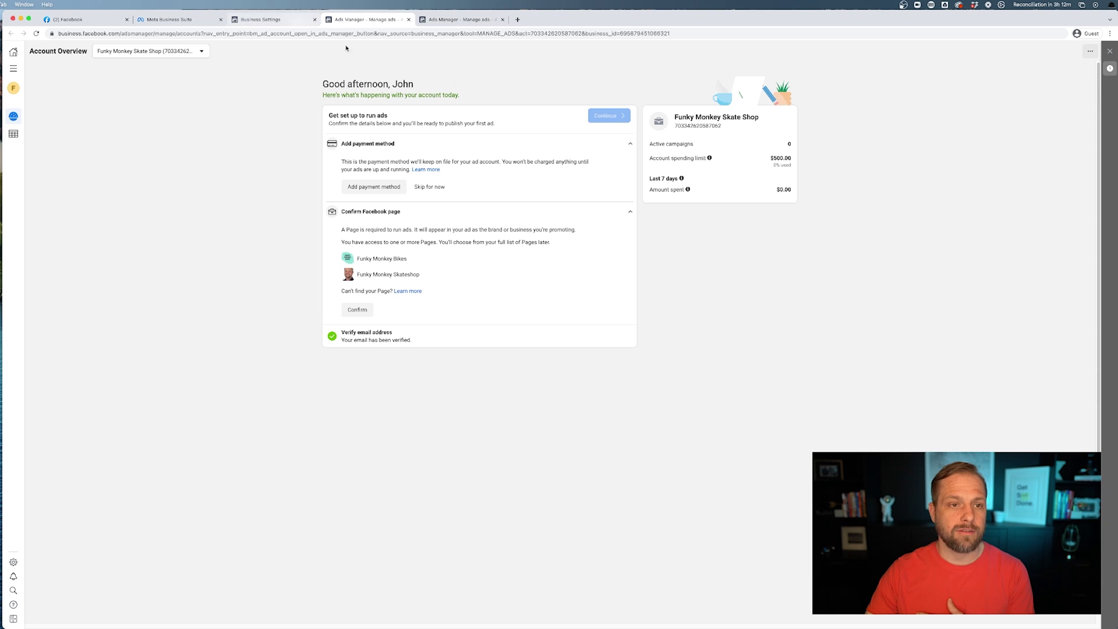
pyautogui.click(241, 22)
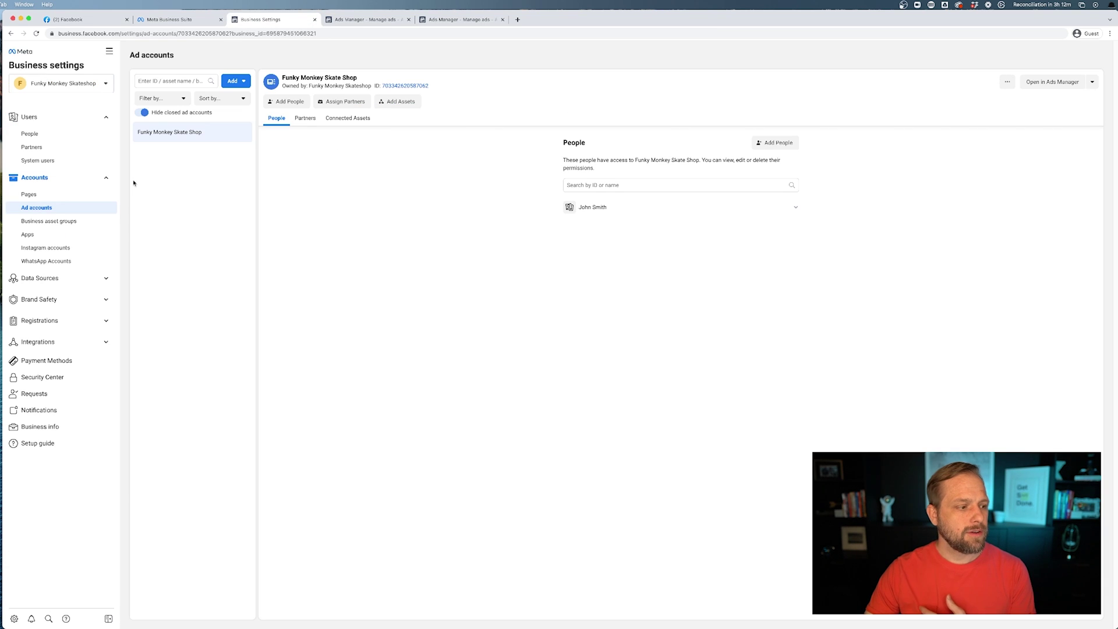
# Open the Pixels list under Data Sources and start connecting a new pixel.
pyautogui.click(105, 282)
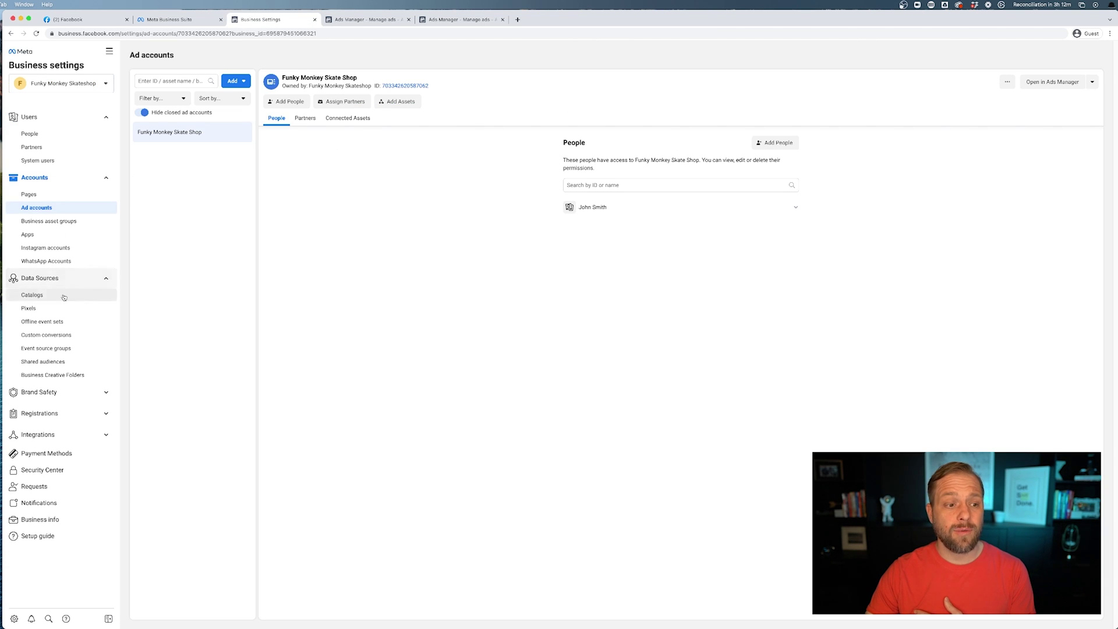
pyautogui.click(62, 308)
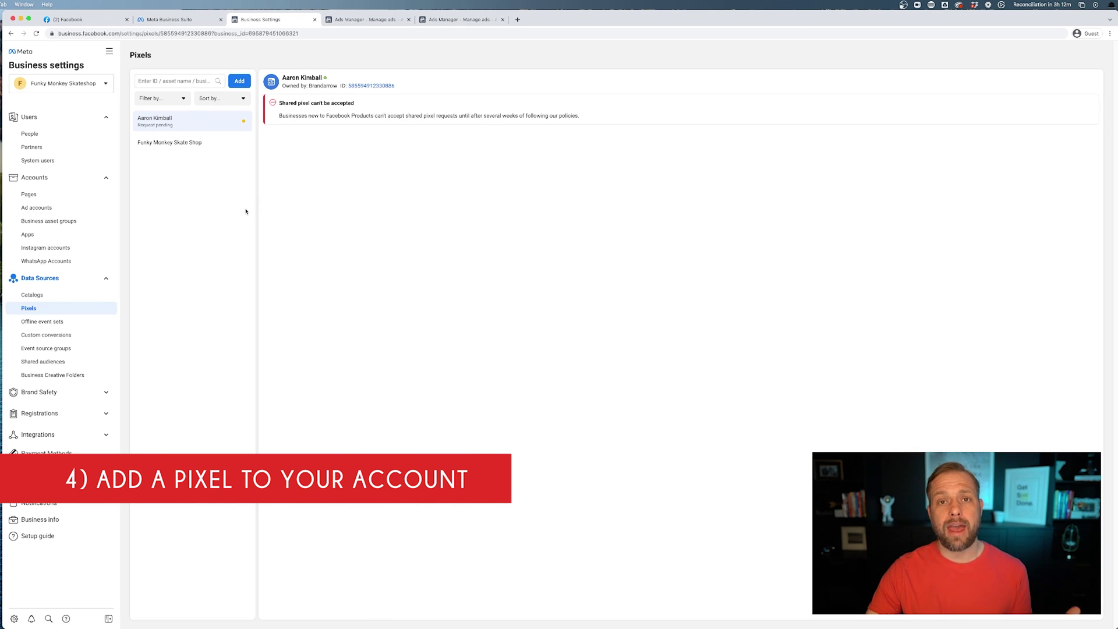
pyautogui.click(238, 83)
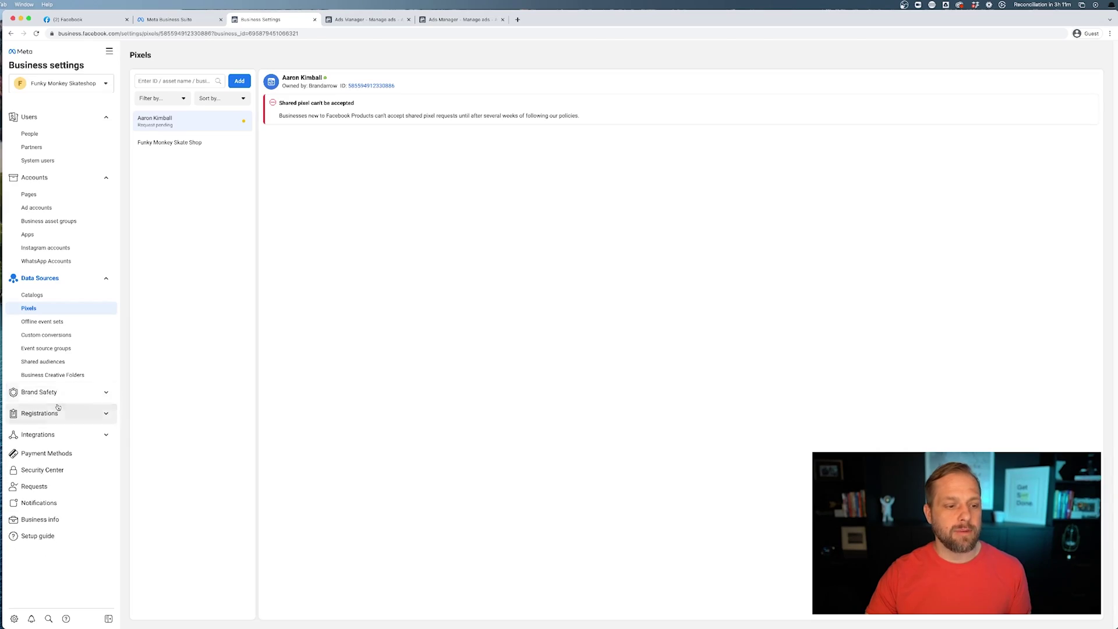
pyautogui.click(58, 394)
# Add funkymonkeybikeshop.com as a new domain under Brand Safety > Domains.
pyautogui.click(33, 408)
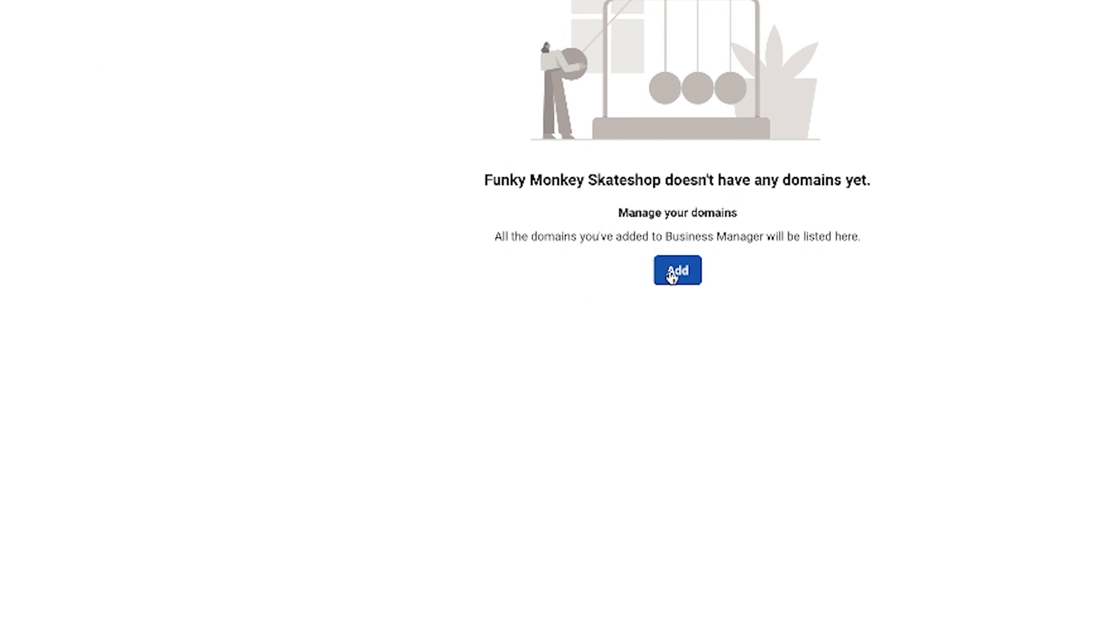
pyautogui.click(655, 281)
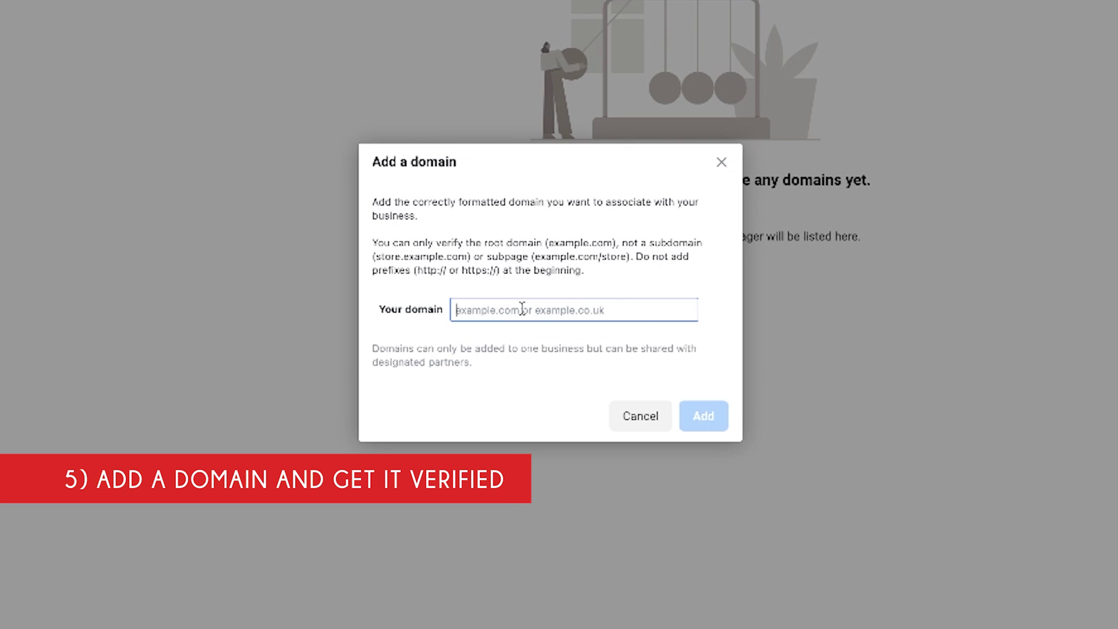
pyautogui.write('funkymonkeybikeshop.com')
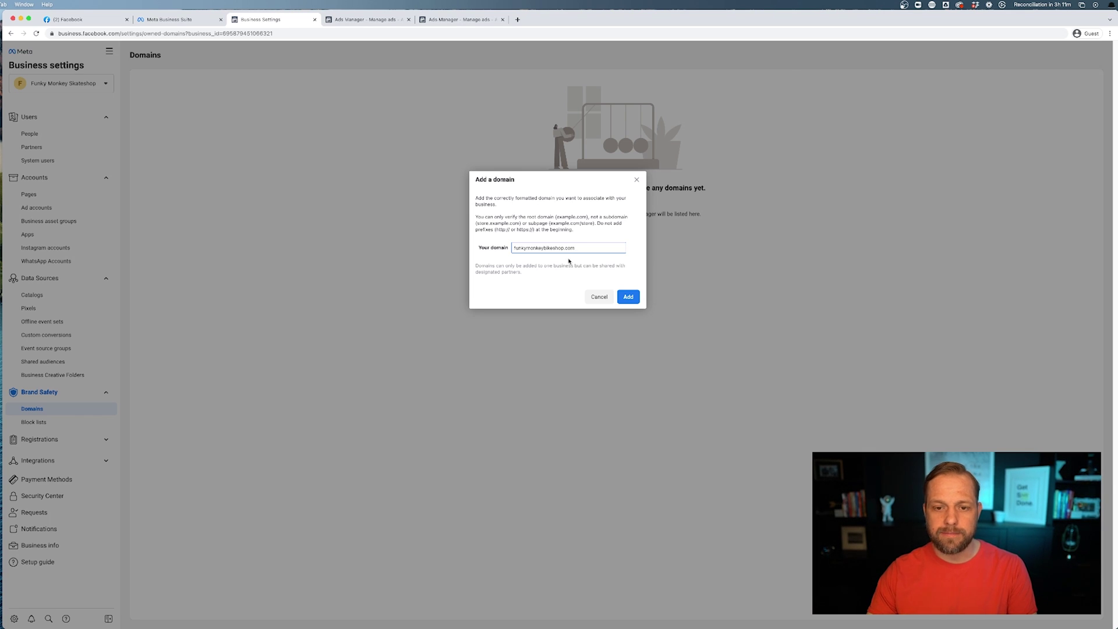
pyautogui.press('Return')
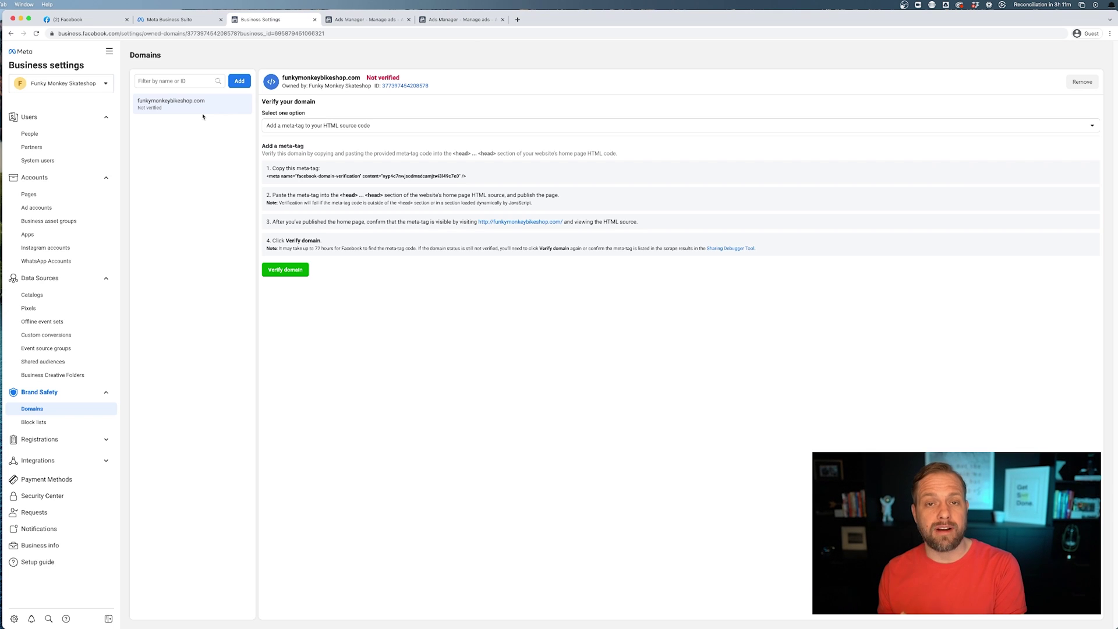
# Keep 'Add a meta-tag' as the verification method for funkymonkeybikeshop.com.
pyautogui.click(463, 127)
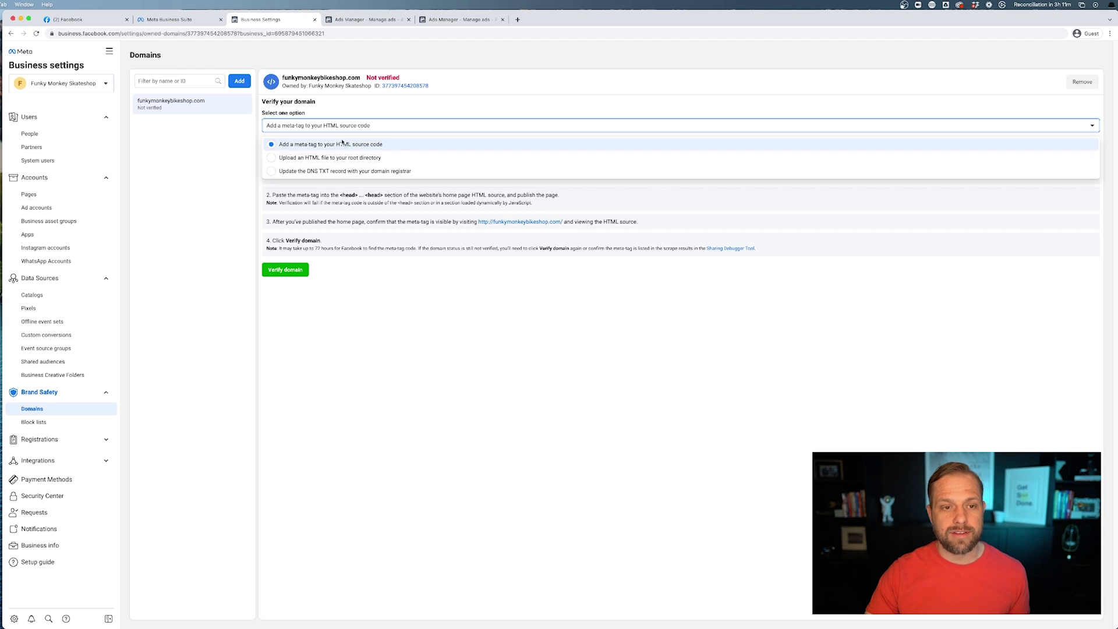
pyautogui.click(399, 108)
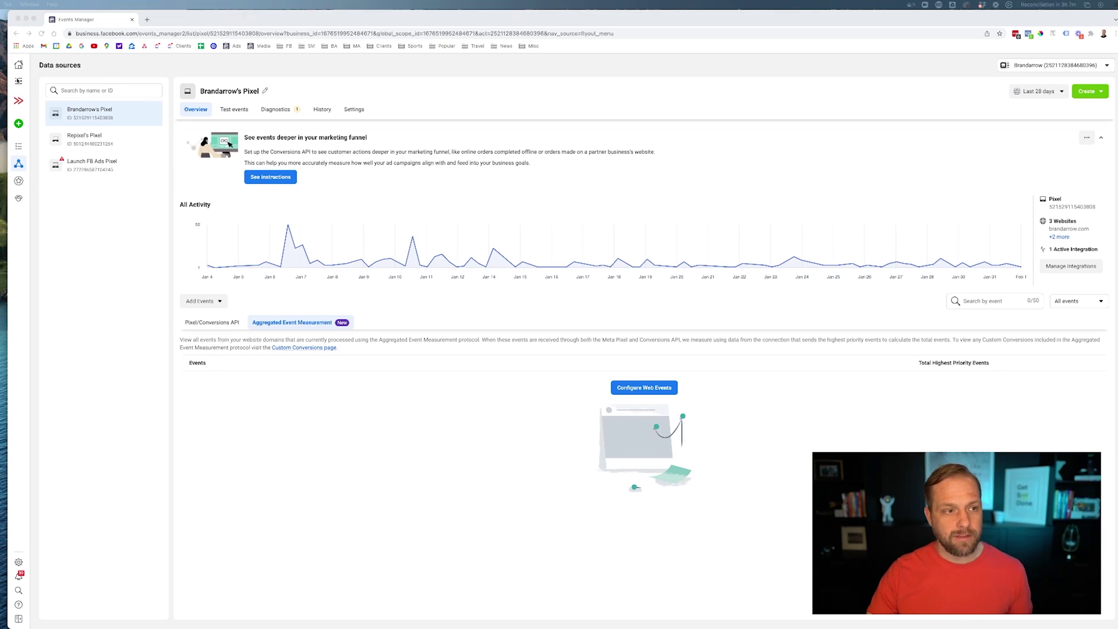
# Switch the pixel's Events Manager view to the Aggregated Event Measurement tab.
pyautogui.click(18, 81)
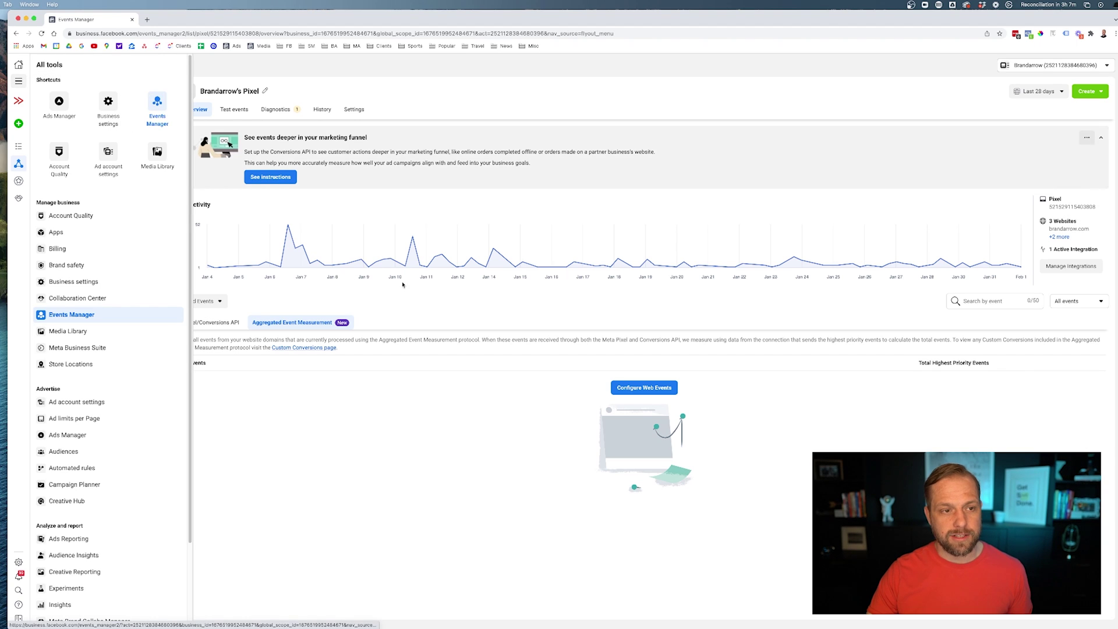
pyautogui.click(466, 388)
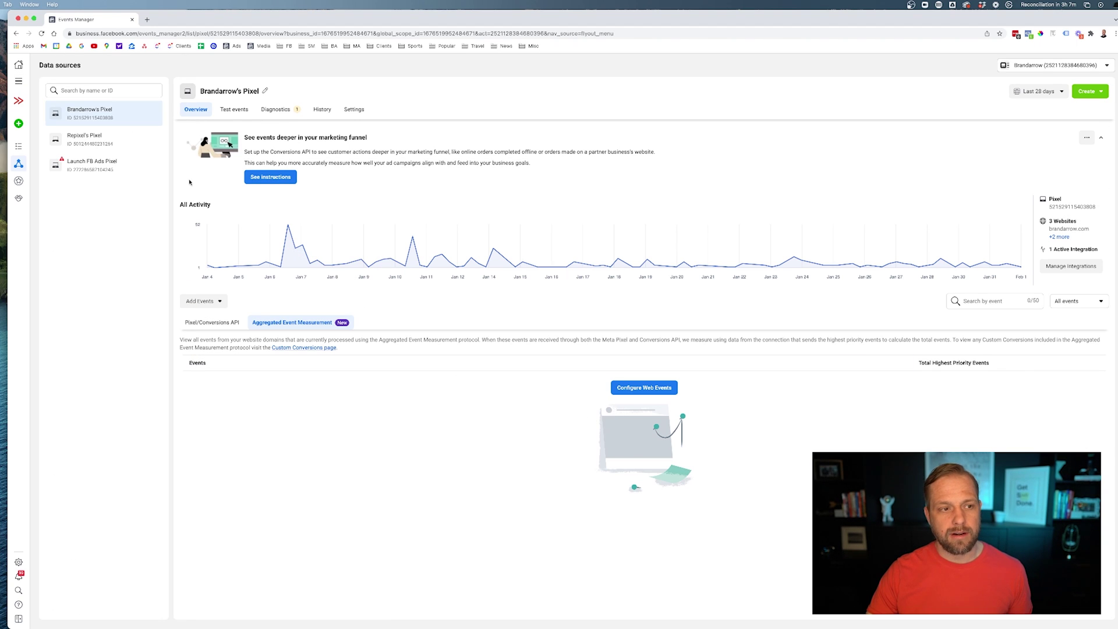
pyautogui.click(233, 322)
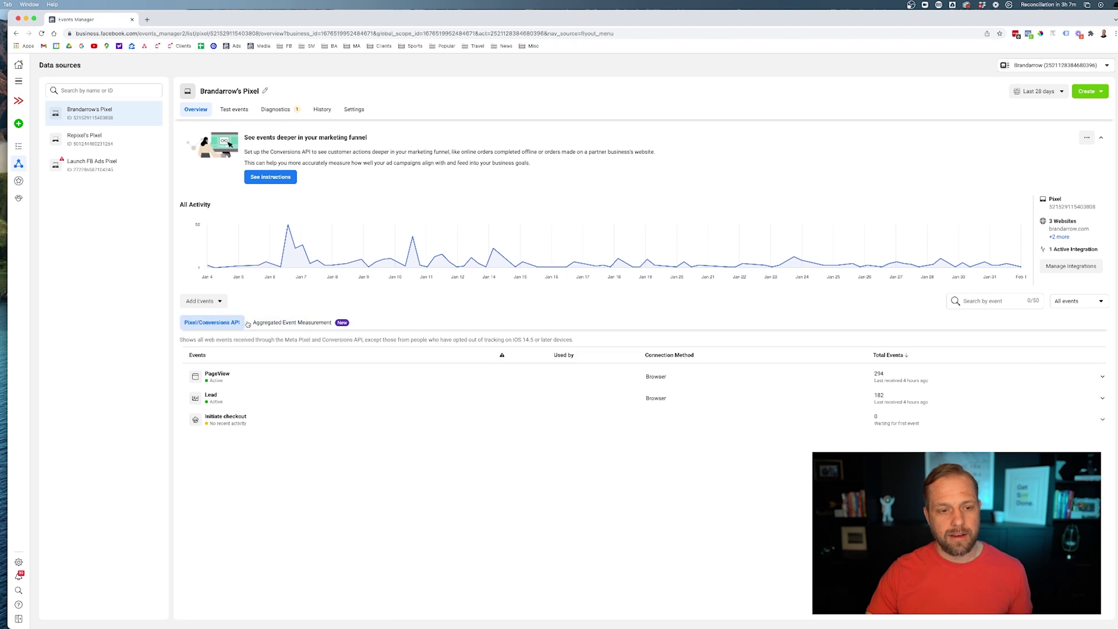
pyautogui.click(297, 323)
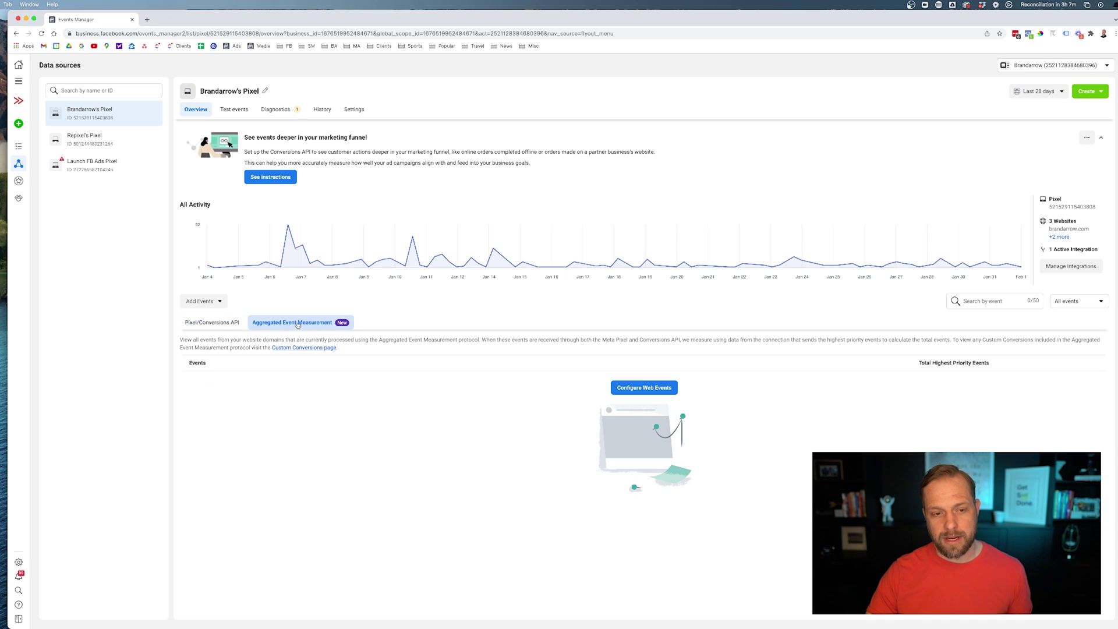
# Open brandarrow.com's web event configuration for editing, showing its six prioritized events.
pyautogui.click(645, 388)
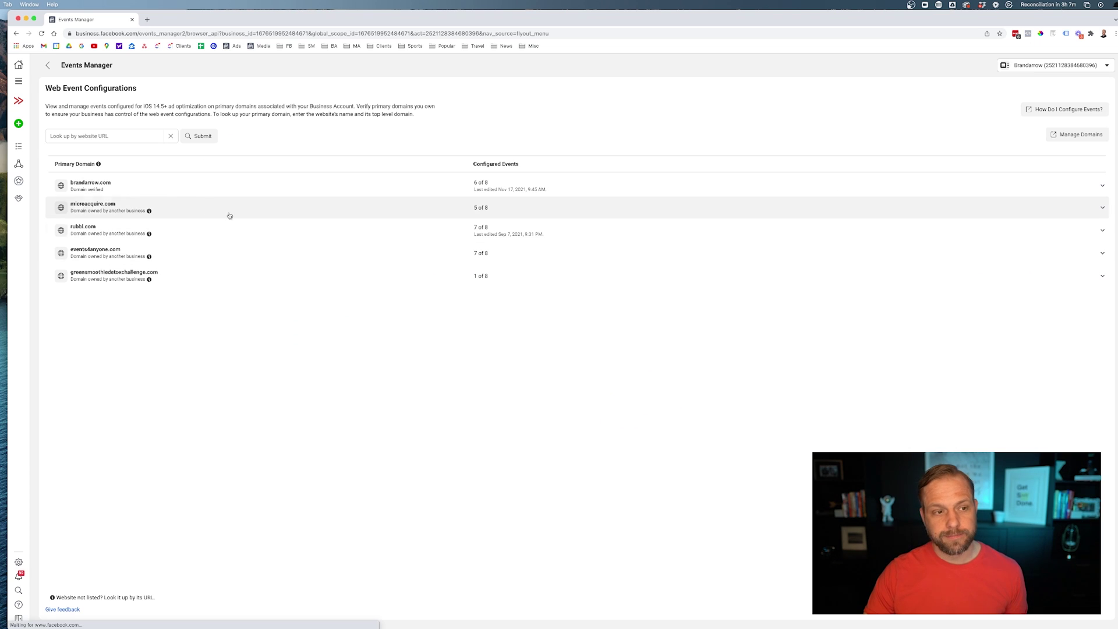
pyautogui.click(180, 189)
pyautogui.click(499, 305)
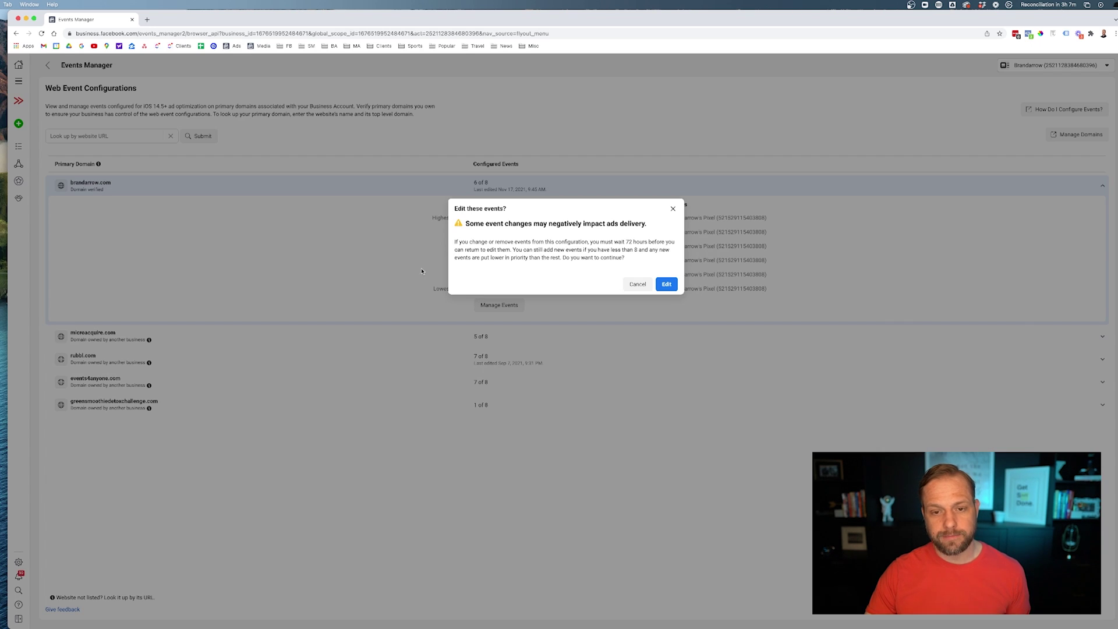
pyautogui.click(672, 285)
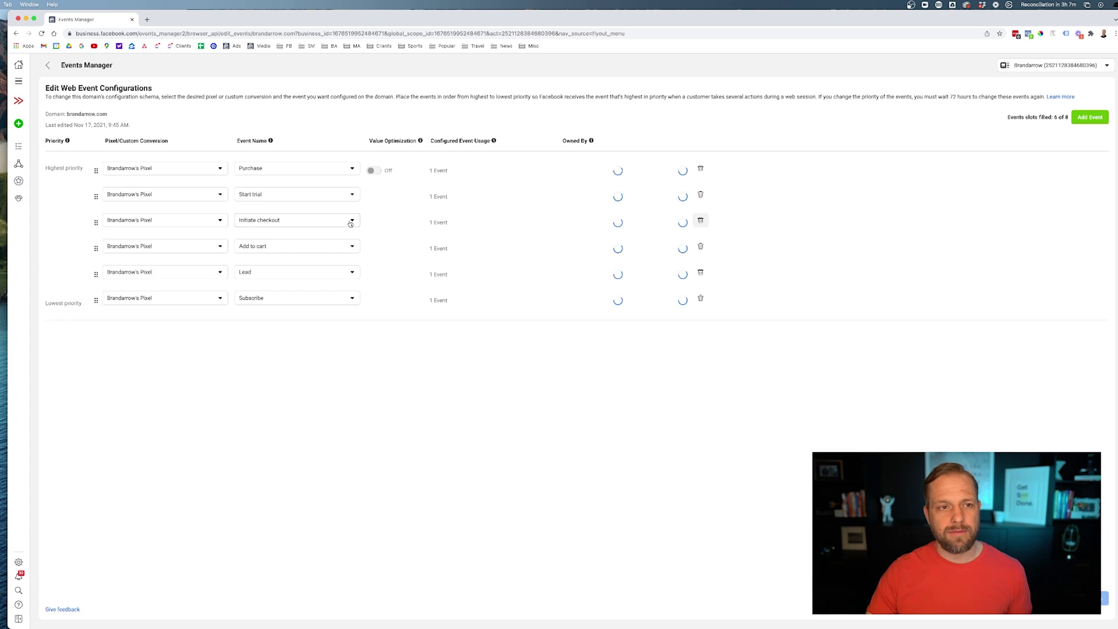